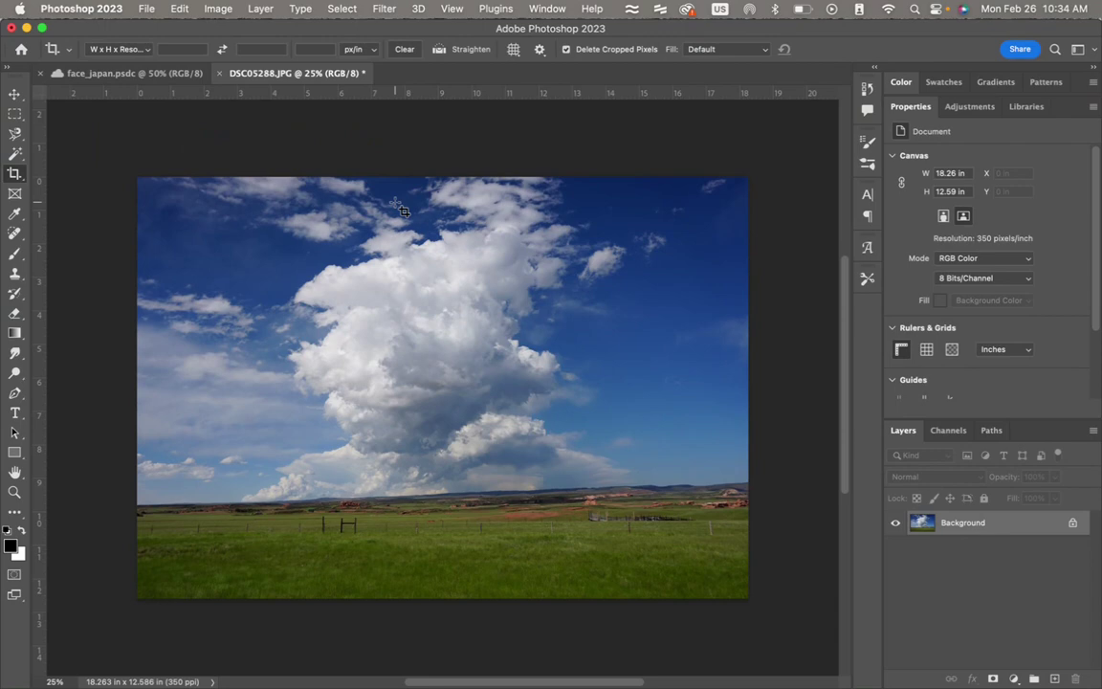
Raise the screen brightness before starting work on the cloud-and-prairie photo
{"action": "key", "text": "XF86MonBrightnessUp"}
Choose the Ellipse Tool from the shape tools flyout
{"action": "left_click", "coordinate": [15, 451]}
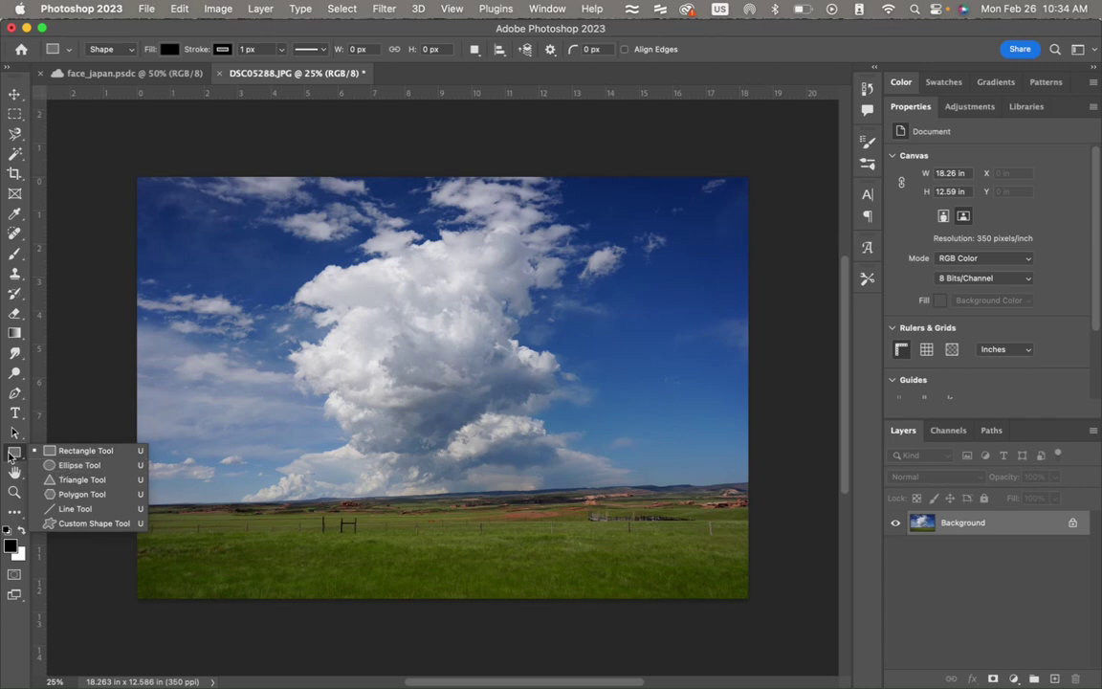
{"action": "left_click", "coordinate": [16, 117]}
{"action": "right_click", "coordinate": [15, 117]}
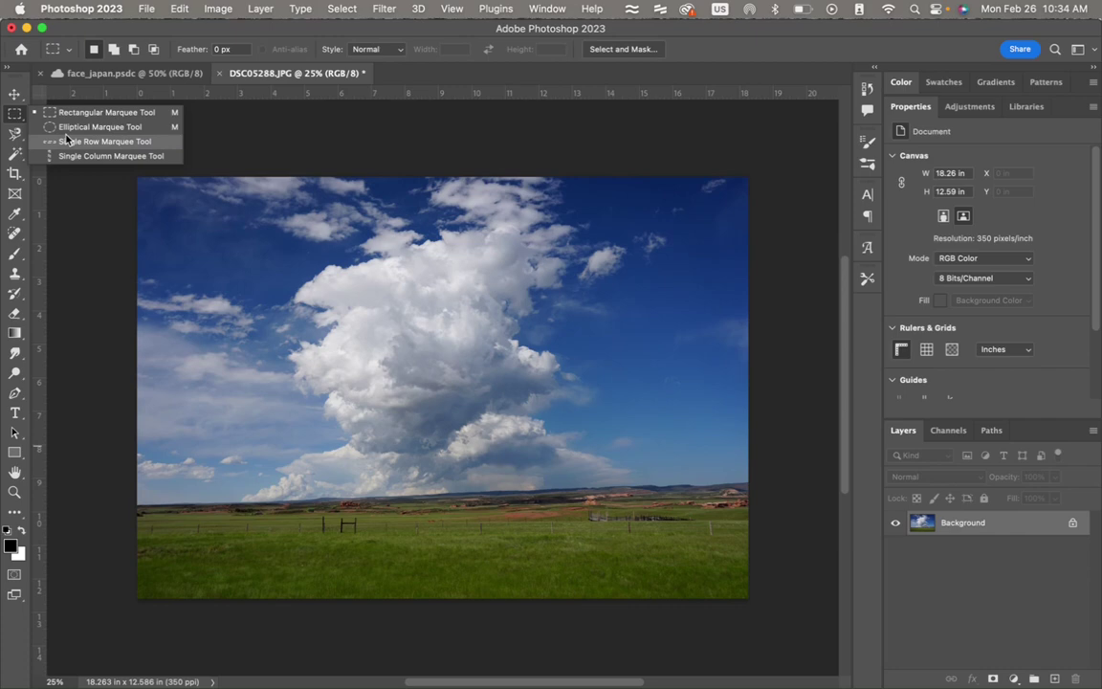
{"action": "left_click", "coordinate": [14, 116]}
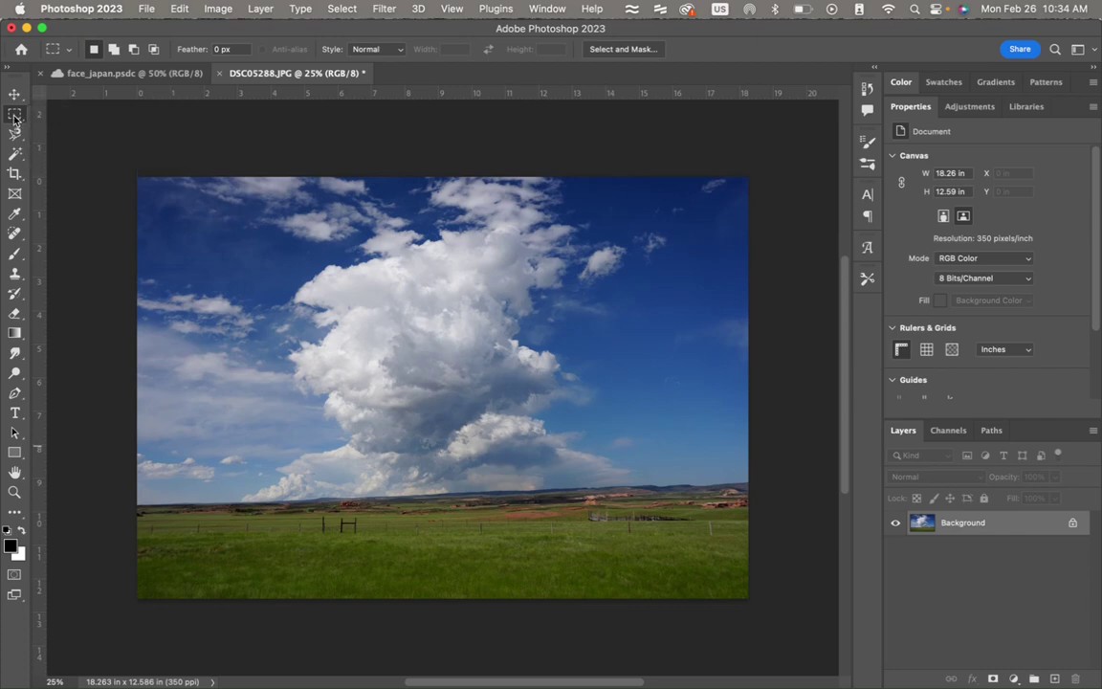
{"action": "left_click", "coordinate": [14, 454]}
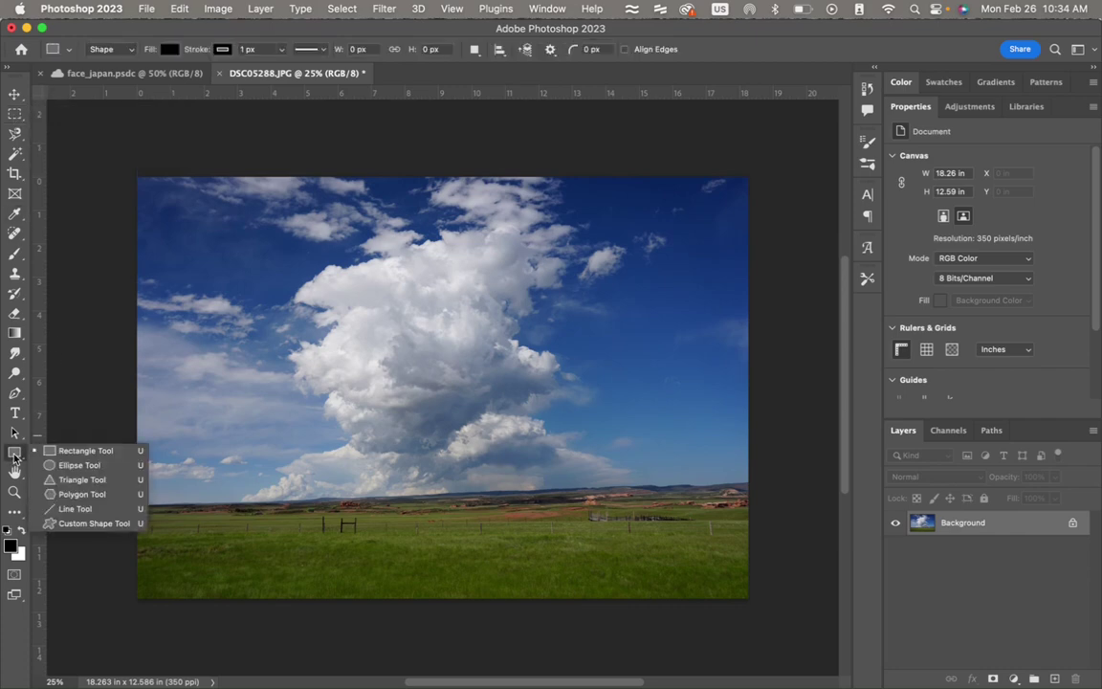
{"action": "left_click", "coordinate": [72, 466]}
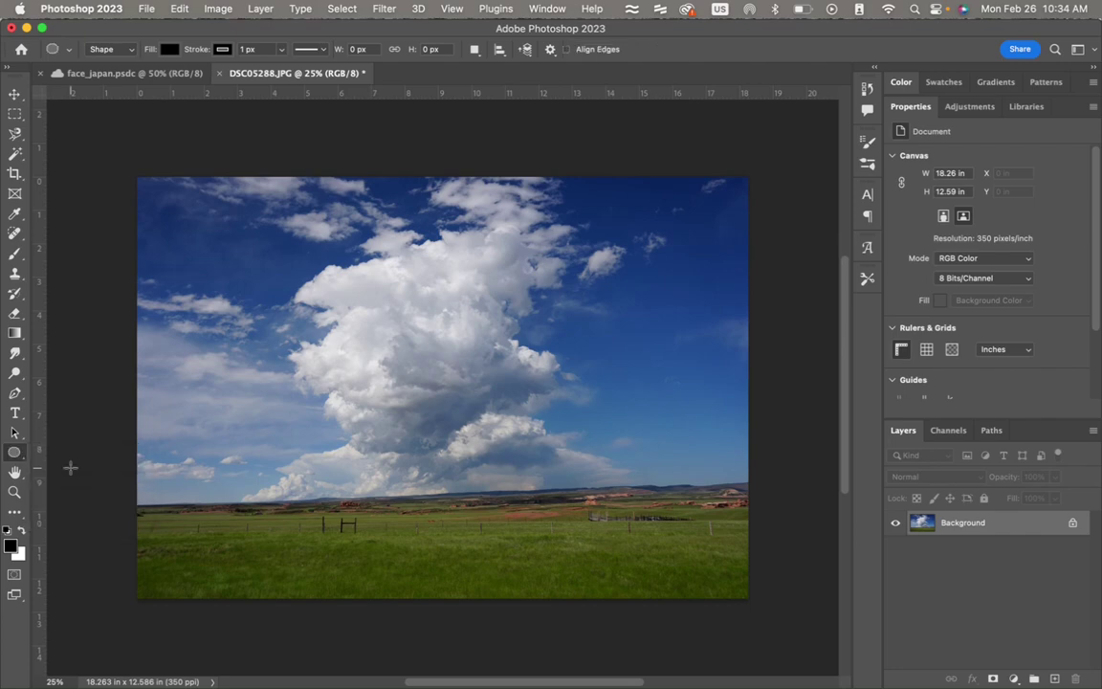
Set the ellipse stroke to No Color, keeping the black fill
{"action": "left_click", "coordinate": [223, 50]}
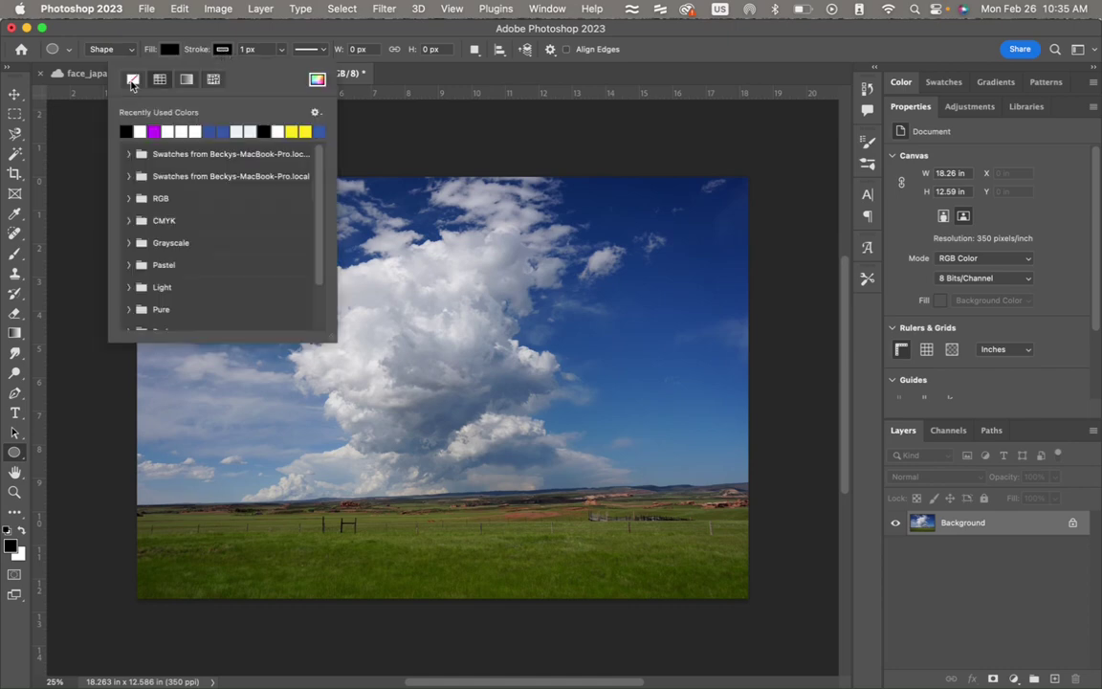
{"action": "left_click", "coordinate": [133, 82]}
{"action": "left_click", "coordinate": [224, 48]}
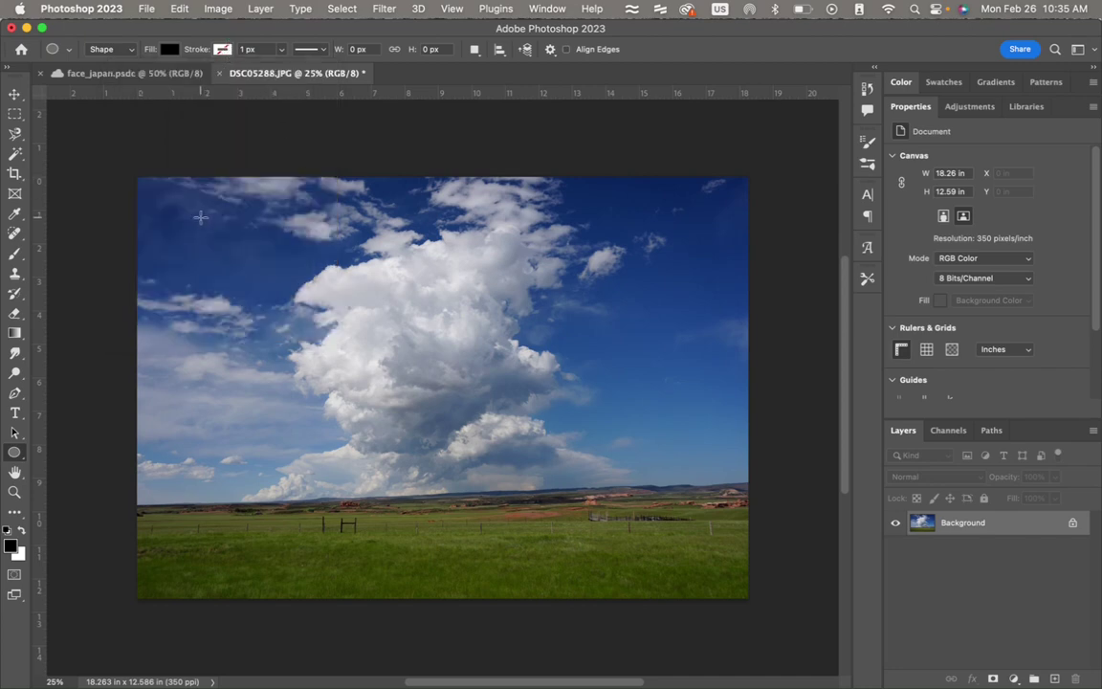
Draw a black ellipse and stretch it to about 16.41 x 11.16 in, undoing the stray second ellipse
{"action": "left_click_drag", "start_coordinate": [200, 219], "coordinate": [699, 560]}
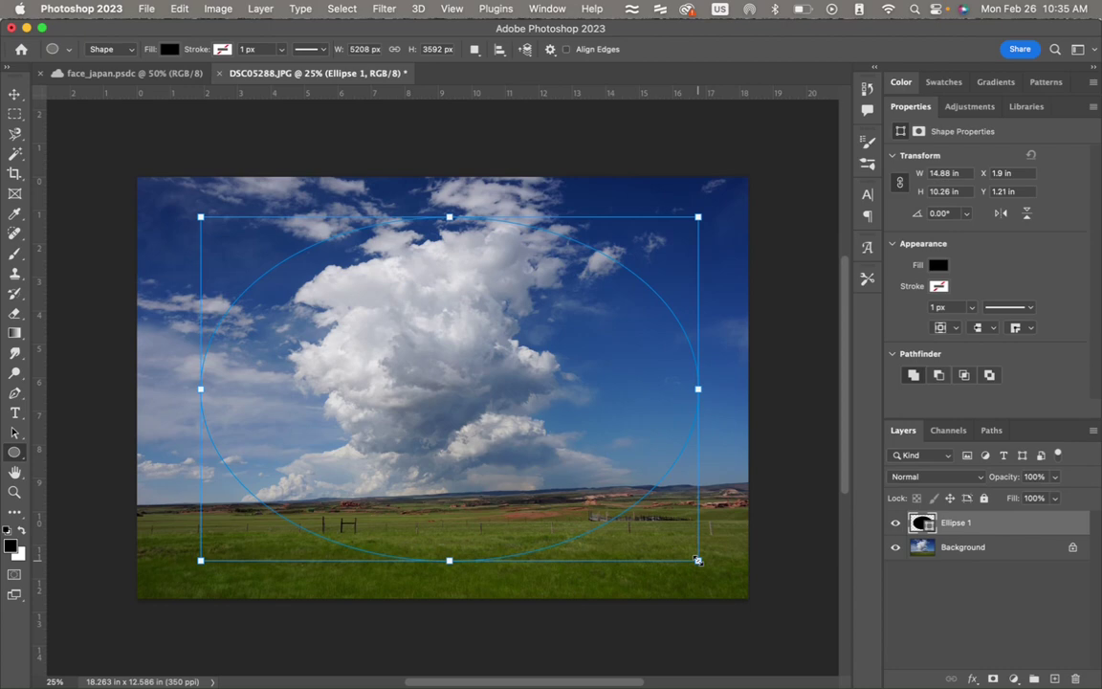
{"action": "left_click_drag", "start_coordinate": [697, 390], "coordinate": [689, 389]}
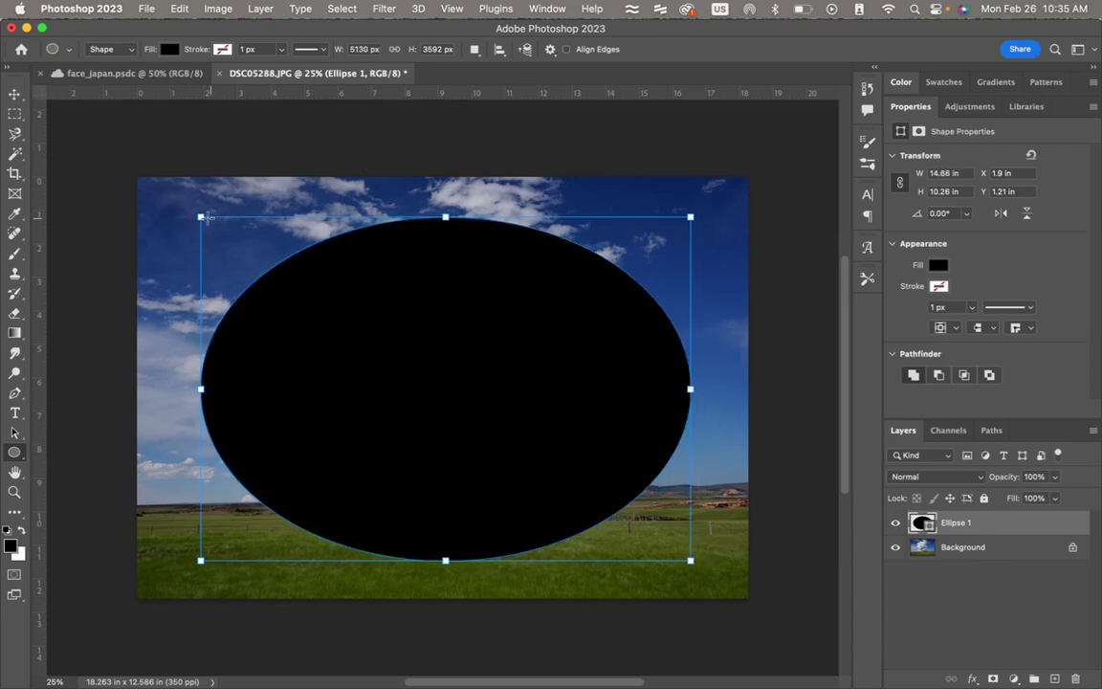
{"action": "left_click_drag", "start_coordinate": [200, 218], "coordinate": [167, 199]}
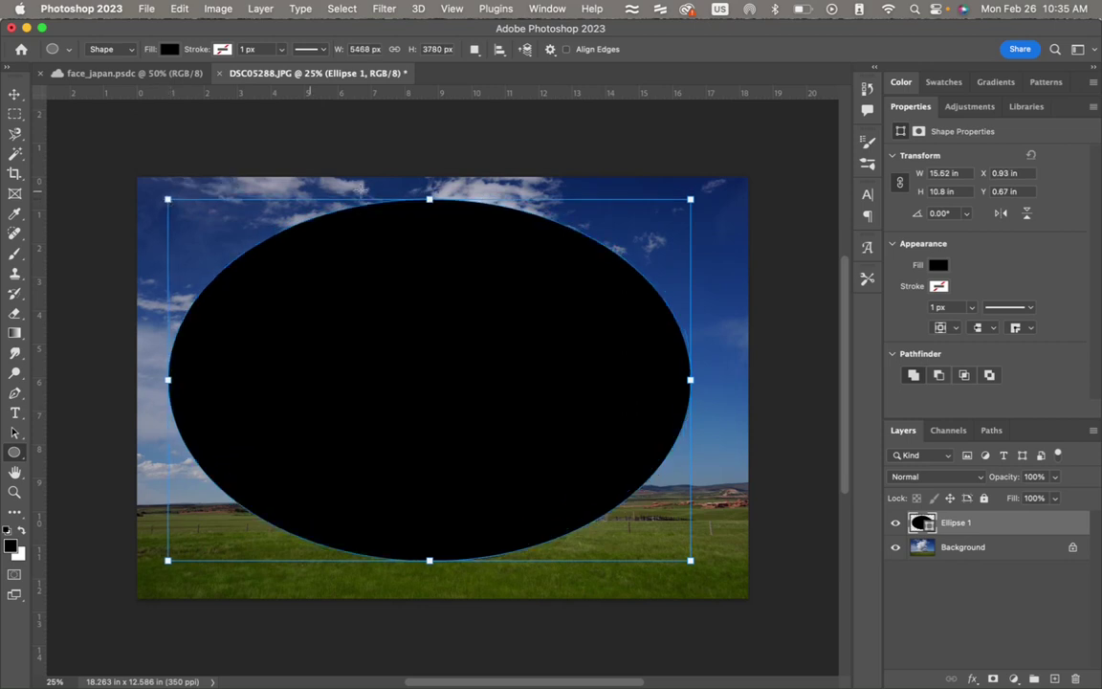
{"action": "left_click_drag", "start_coordinate": [689, 379], "coordinate": [718, 379]}
{"action": "left_click_drag", "start_coordinate": [442, 562], "coordinate": [442, 568]}
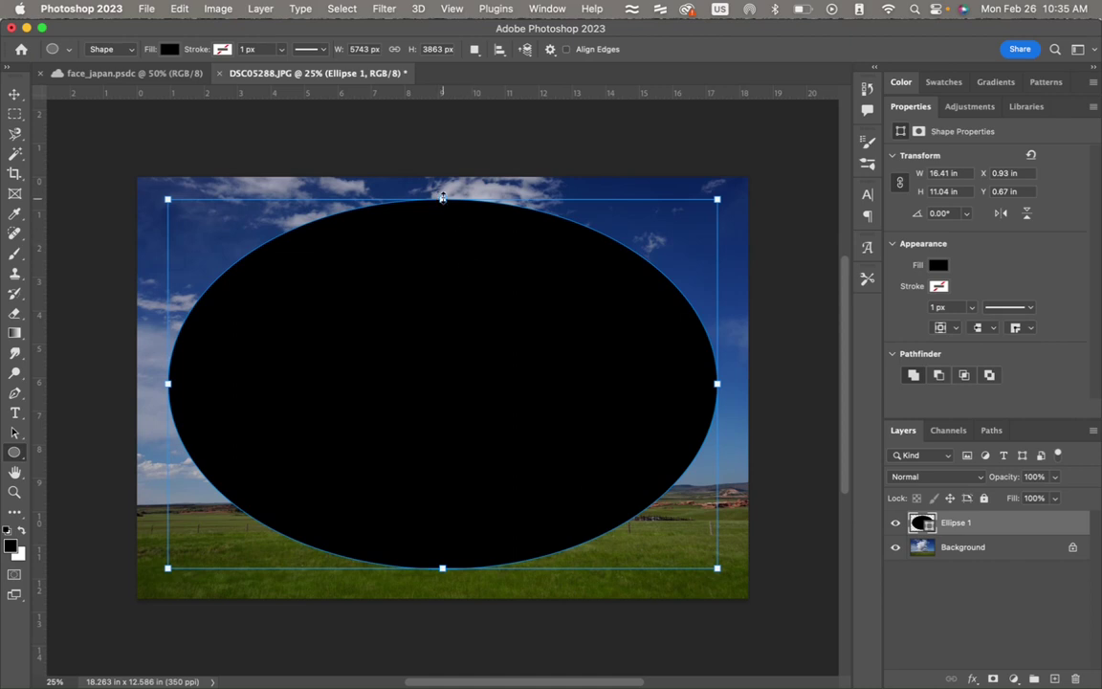
{"action": "left_click_drag", "start_coordinate": [442, 197], "coordinate": [442, 192]}
{"action": "left_click_drag", "start_coordinate": [482, 335], "coordinate": [491, 357]}
{"action": "key", "text": "super+z"}
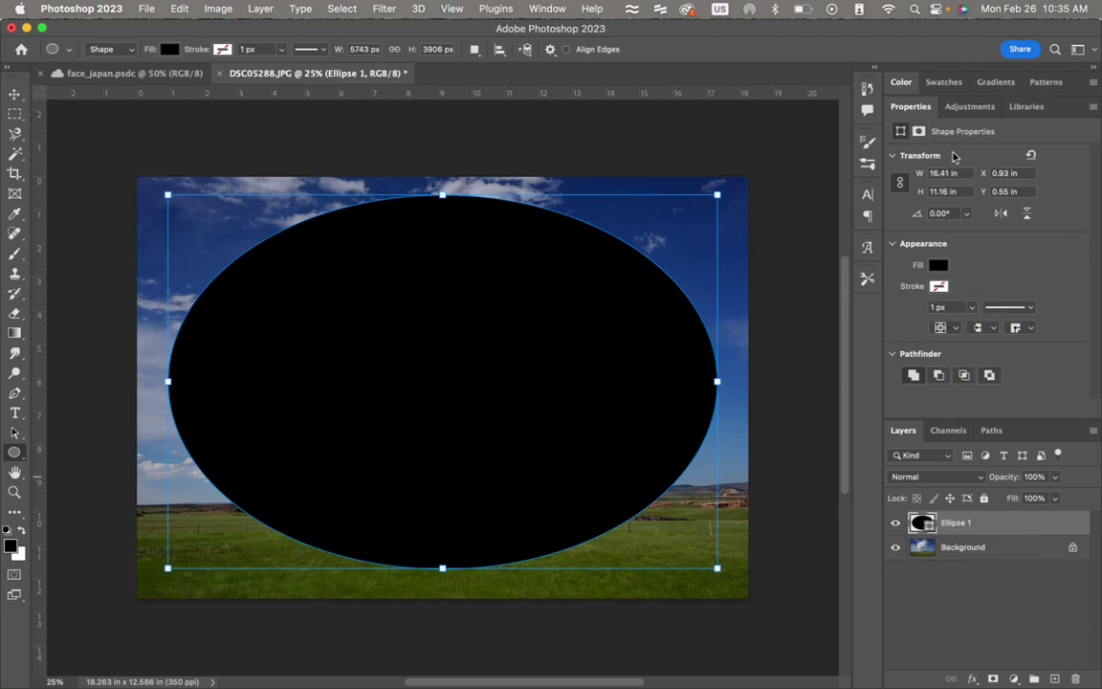
Collapse the colour section in the Properties panel to reach the ellipse's shape settings
{"action": "left_click", "coordinate": [901, 84]}
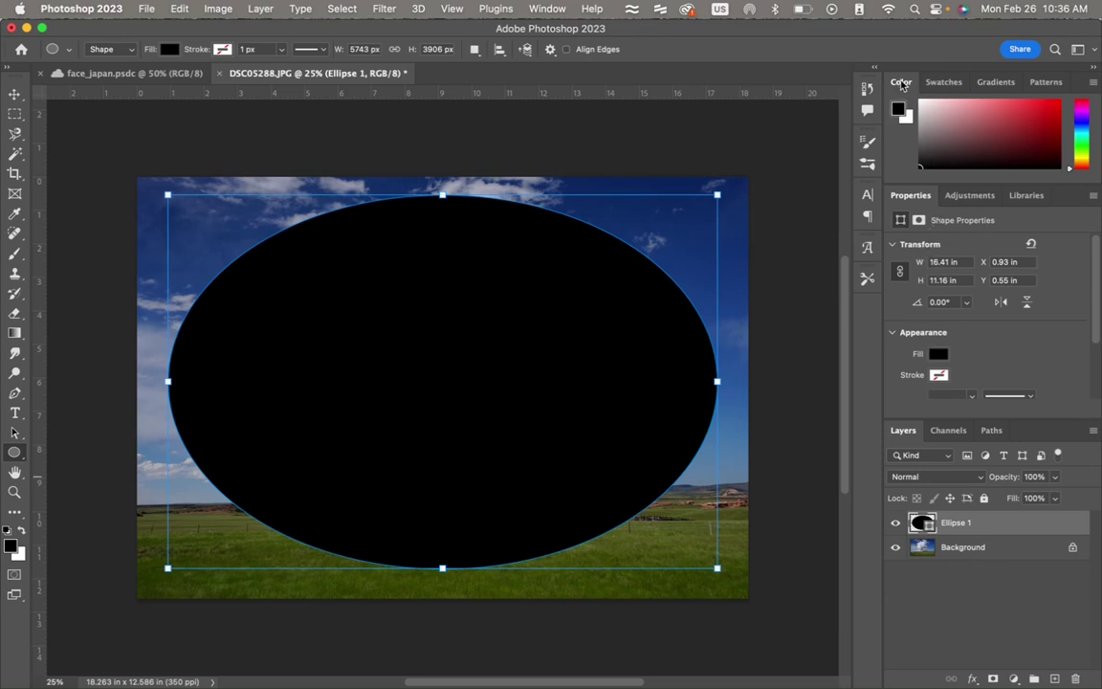
{"action": "double_click", "coordinate": [901, 82]}
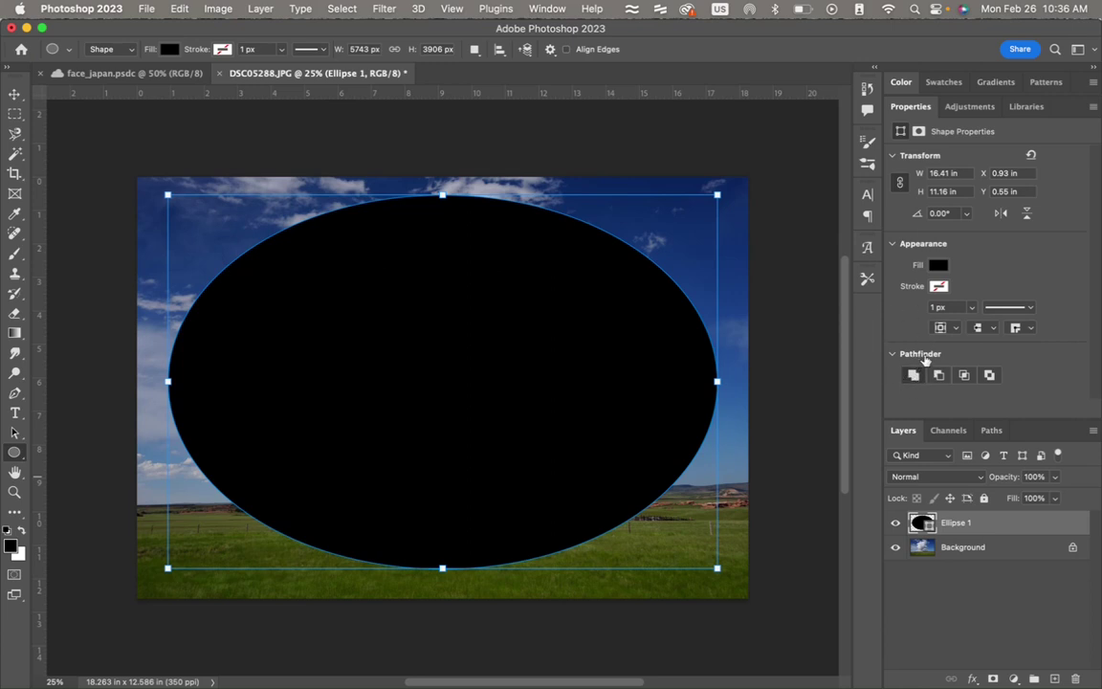
{"action": "left_click", "coordinate": [901, 81]}
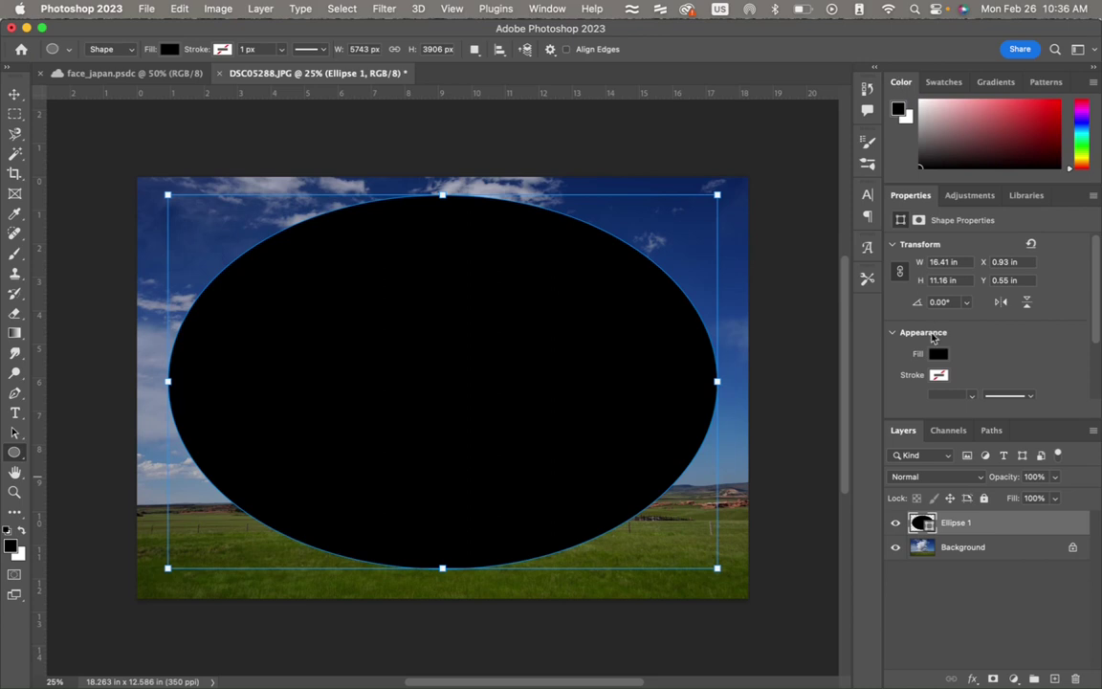
{"action": "scroll", "coordinate": [933, 337], "scroll_direction": "down", "scroll_amount": 3}
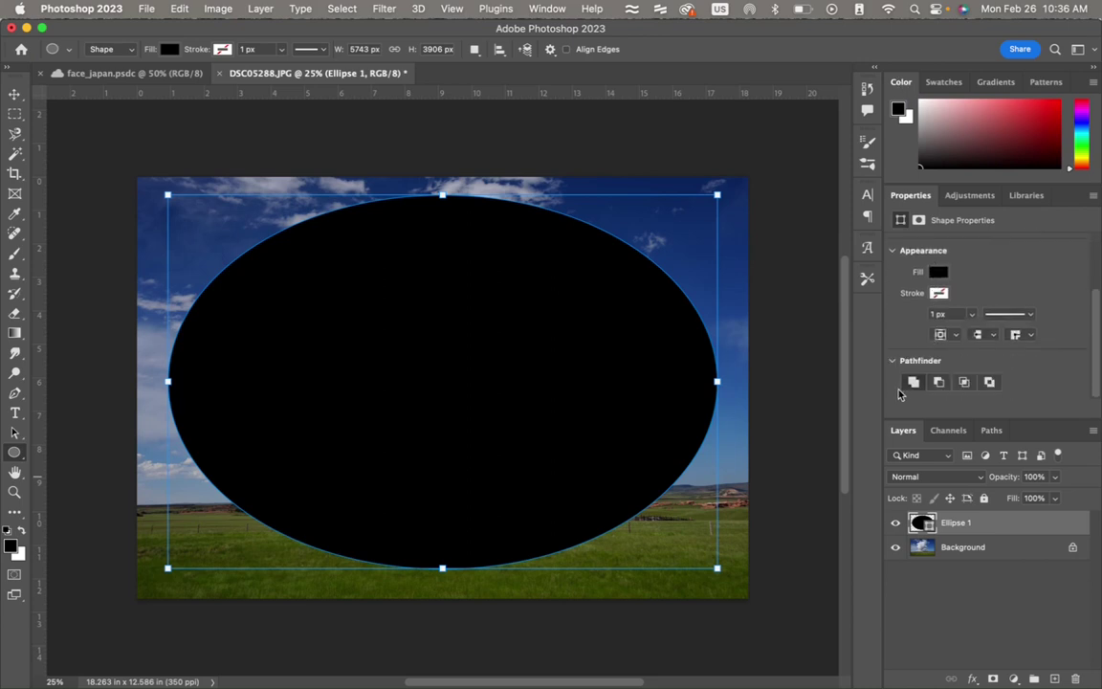
{"action": "left_click", "coordinate": [902, 85]}
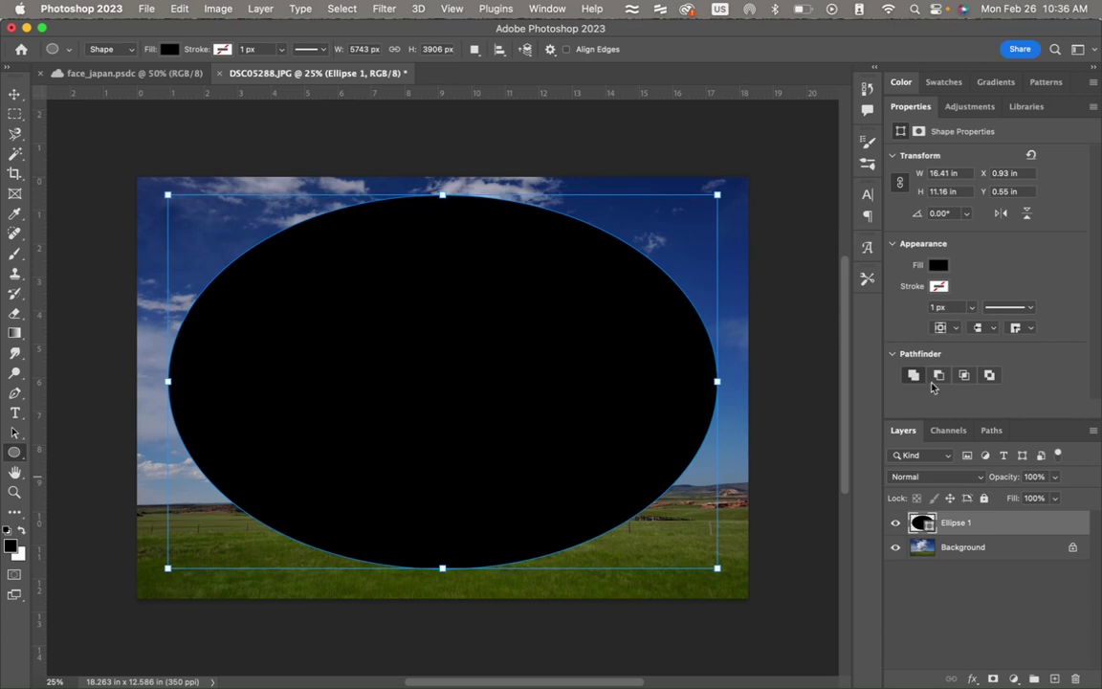
{"action": "left_click", "coordinate": [939, 376]}
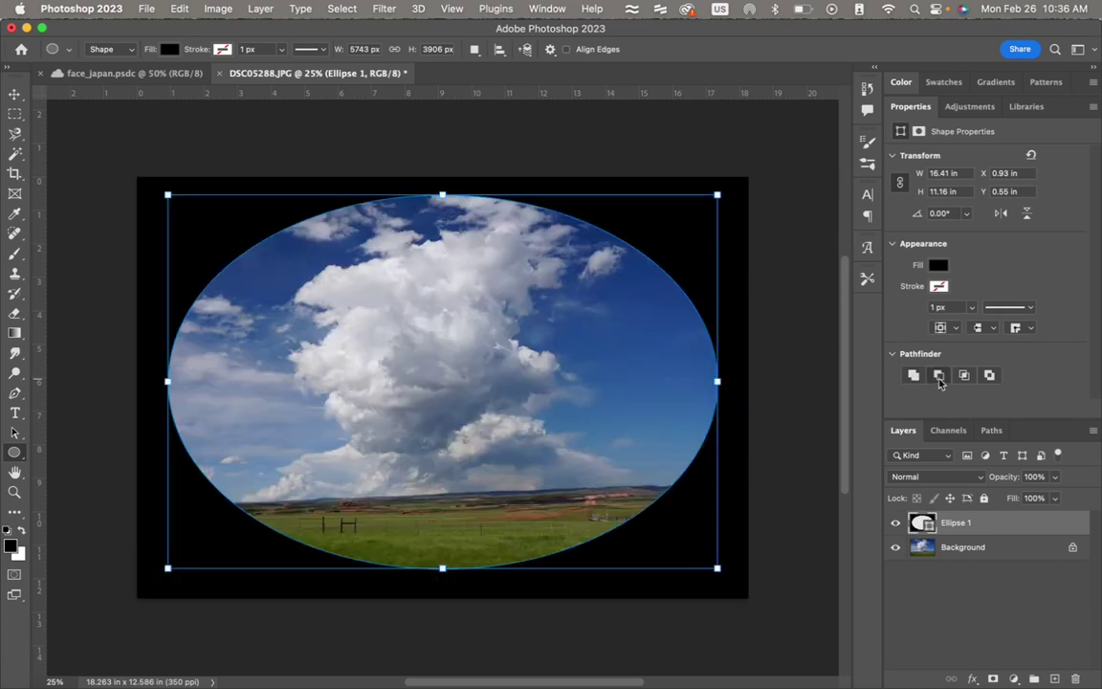
{"action": "left_click", "coordinate": [914, 376]}
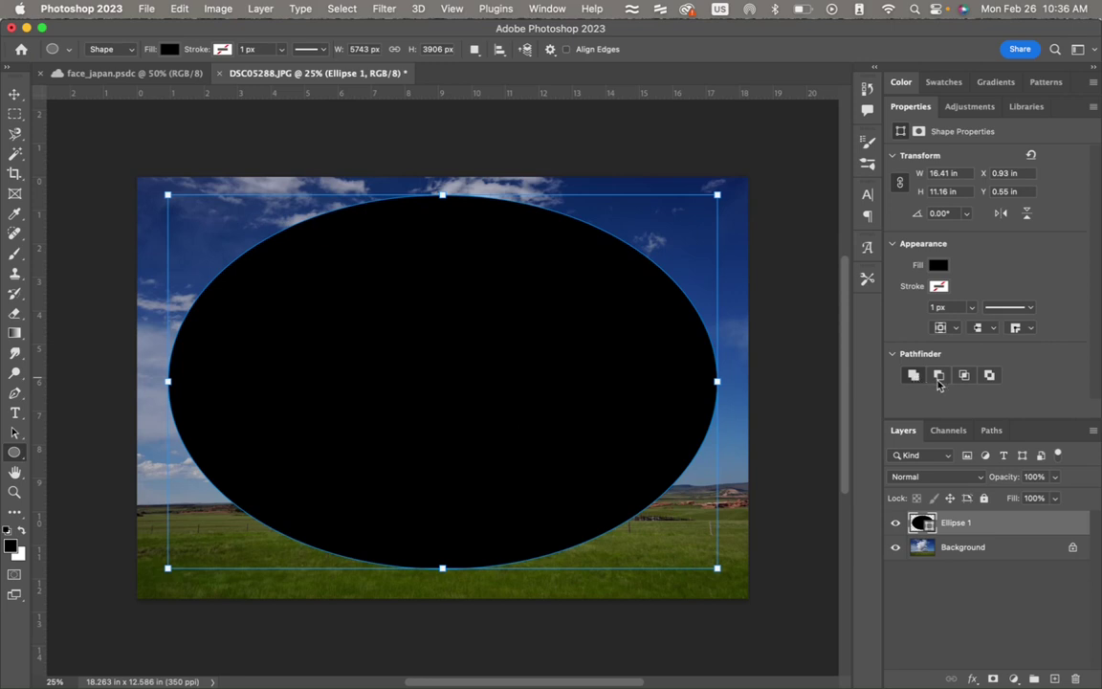
{"action": "left_click", "coordinate": [939, 376]}
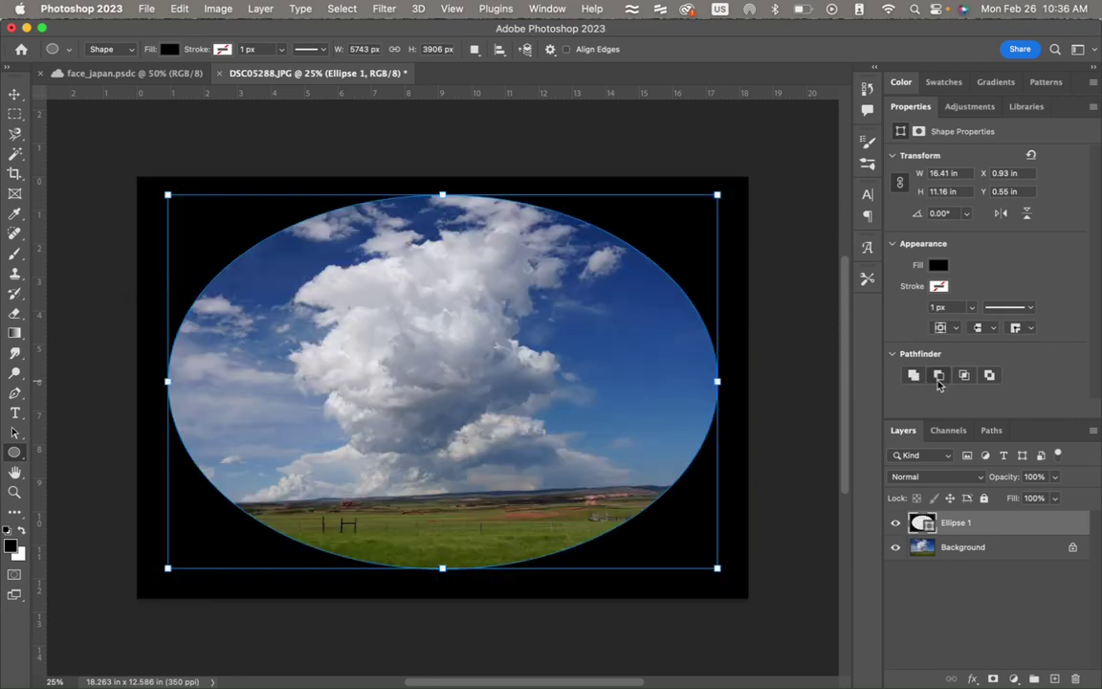
Feather the ellipse mask to 365.1 px in the Properties mask settings
{"action": "left_click", "coordinate": [920, 133]}
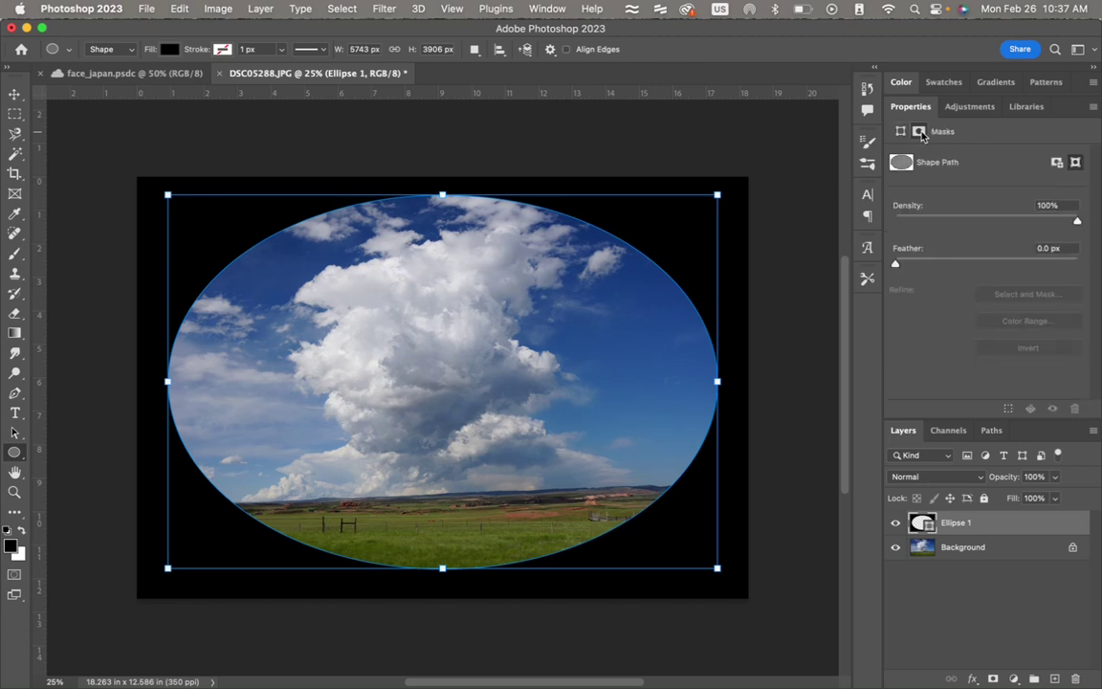
{"action": "left_click", "coordinate": [900, 131]}
{"action": "left_click", "coordinate": [919, 132]}
{"action": "left_click_drag", "start_coordinate": [909, 264], "coordinate": [1013, 271]}
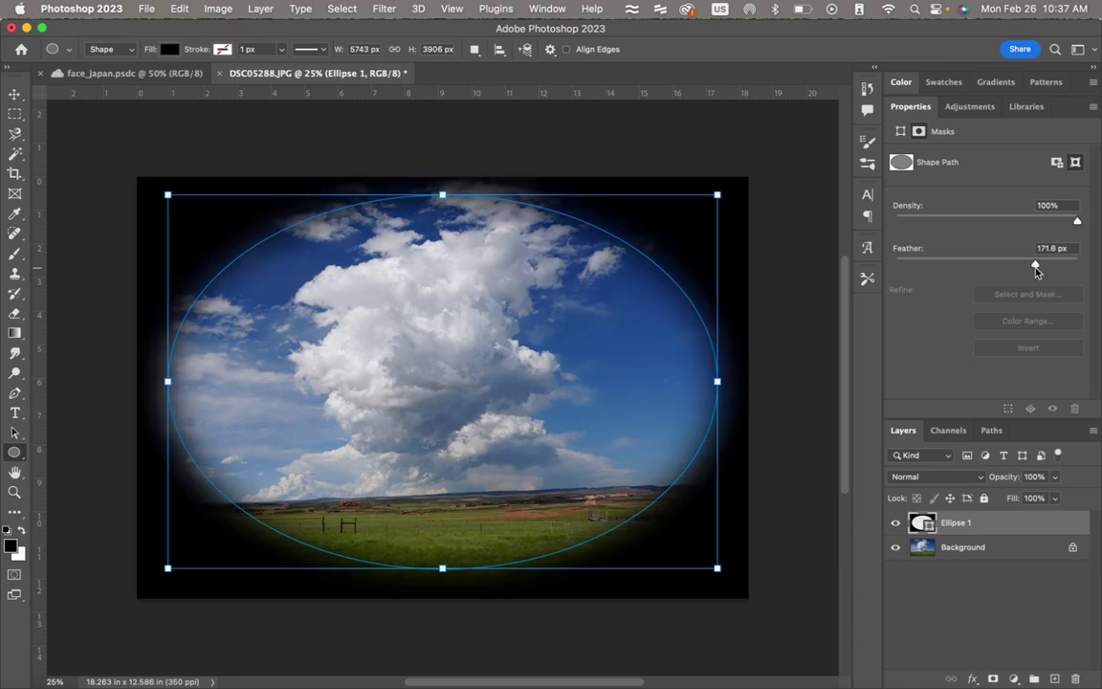
{"action": "mouse_move", "coordinate": [1034, 265]}
{"action": "left_mouse_down"}
{"action": "mouse_move", "coordinate": [1074, 268]}
{"action": "mouse_move", "coordinate": [1052, 268]}
{"action": "left_mouse_up"}
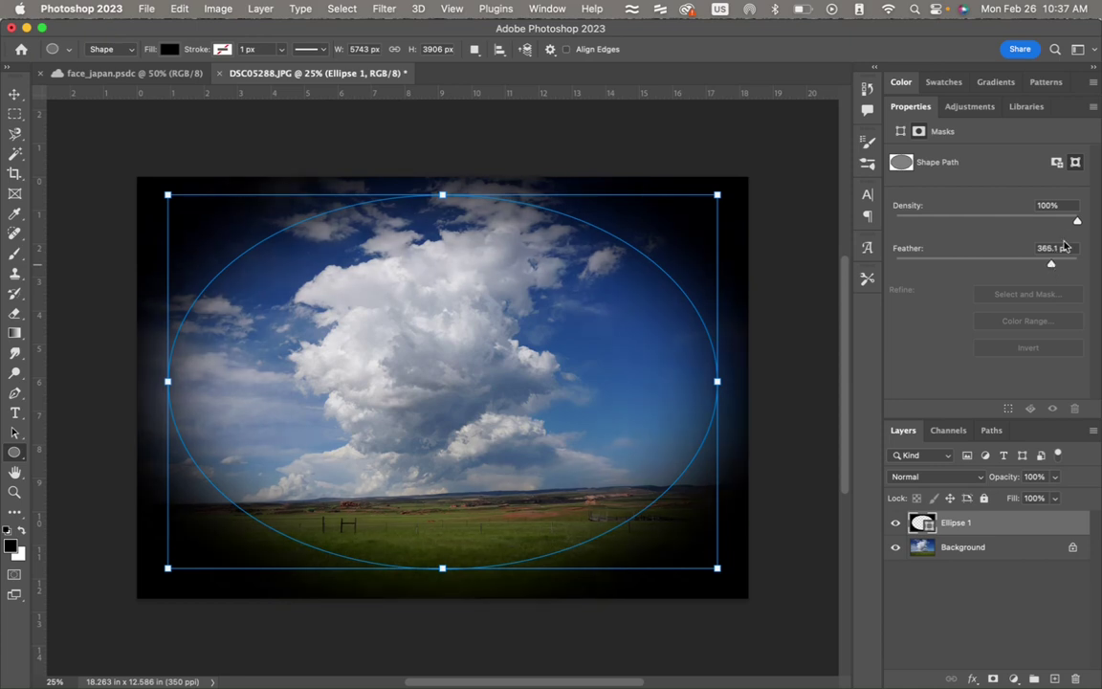
{"action": "left_click_drag", "start_coordinate": [1077, 222], "coordinate": [1099, 241]}
Lower Ellipse 1's opacity to 42% and toggle its visibility to compare
{"action": "left_click", "coordinate": [960, 525]}
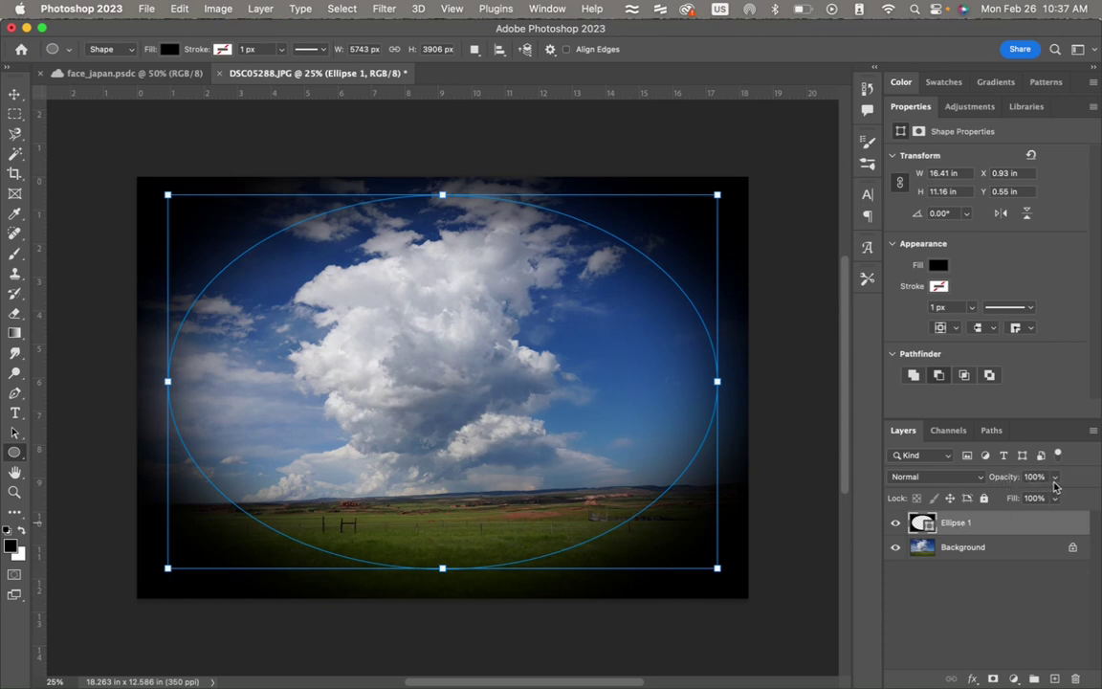
{"action": "left_click", "coordinate": [1054, 477]}
{"action": "left_click_drag", "start_coordinate": [1052, 492], "coordinate": [1028, 503]}
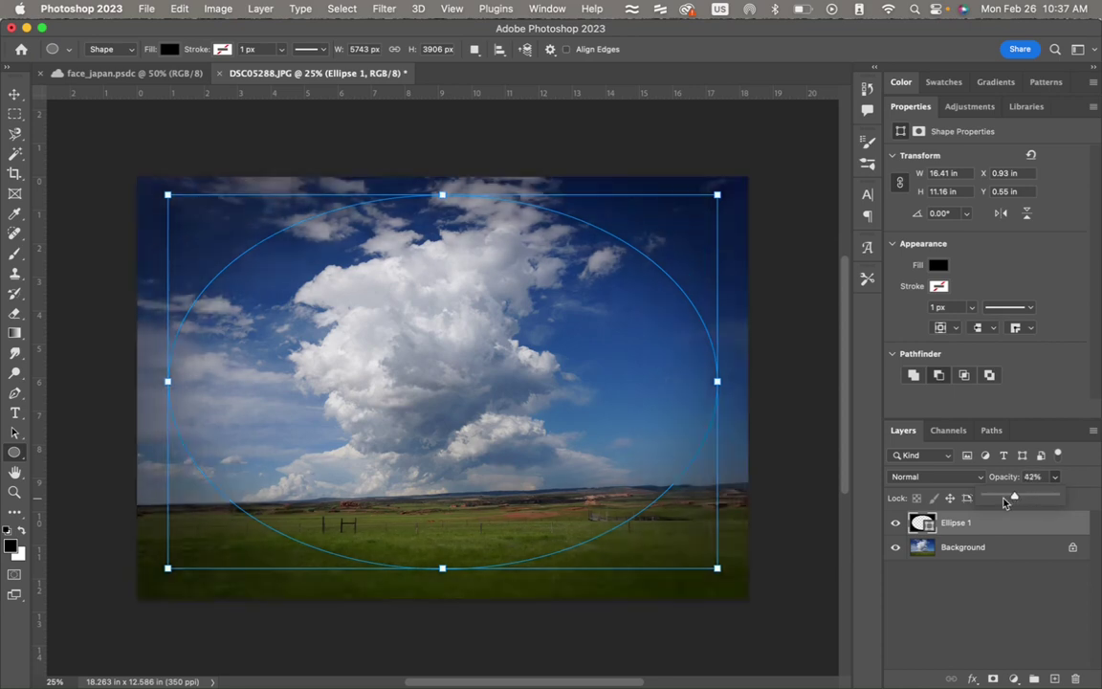
{"action": "left_click", "coordinate": [960, 557]}
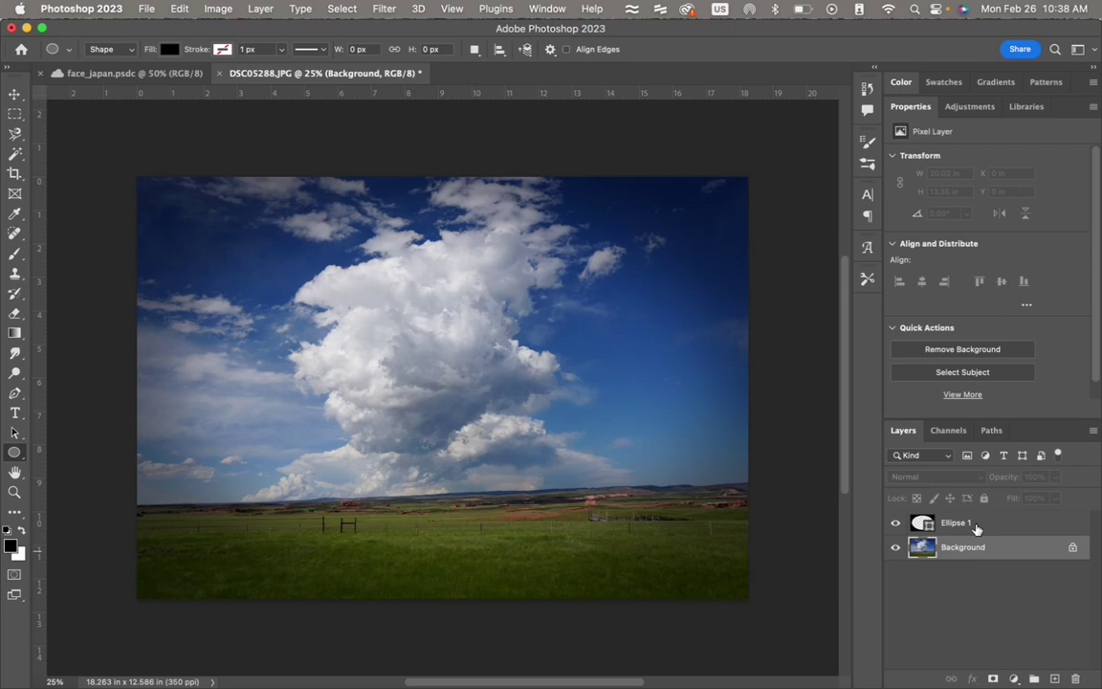
{"action": "left_click", "coordinate": [896, 524]}
{"action": "left_click", "coordinate": [896, 524]}
{"action": "left_click", "coordinate": [896, 523]}
{"action": "left_click", "coordinate": [896, 524]}
{"action": "left_click", "coordinate": [896, 523]}
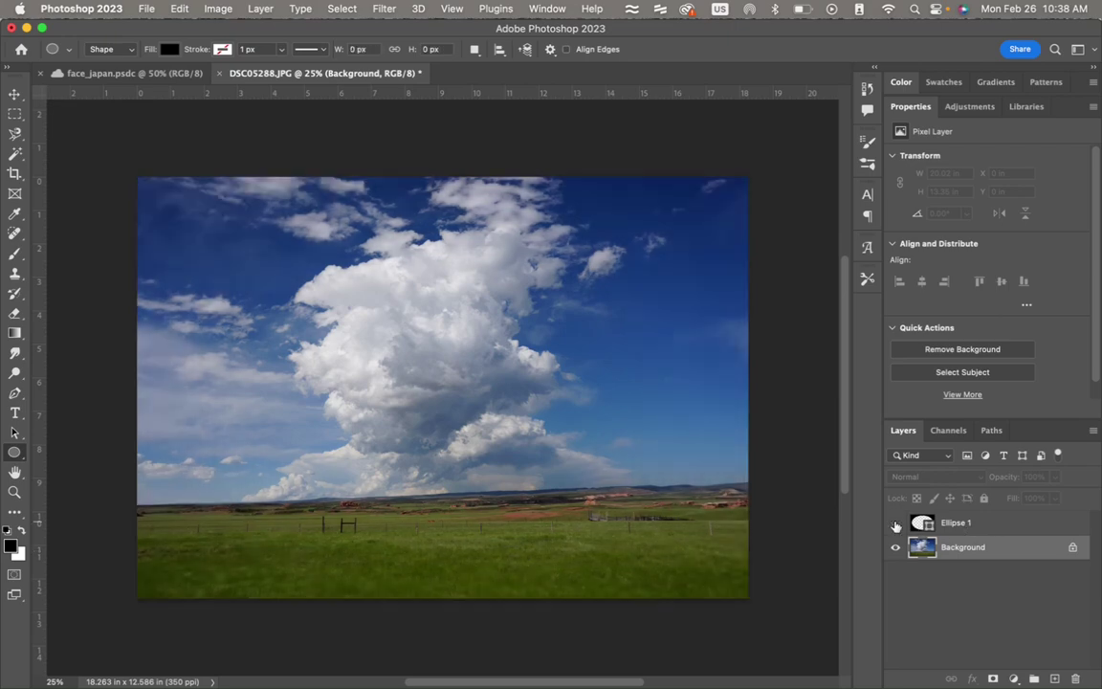
{"action": "left_click", "coordinate": [925, 524]}
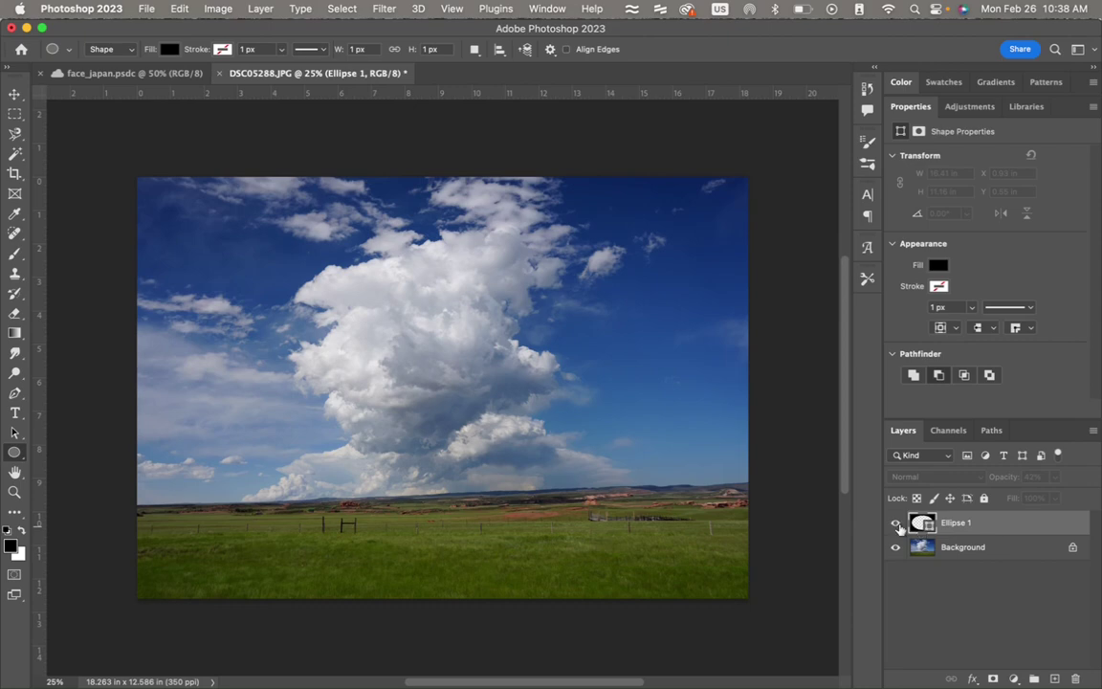
{"action": "left_click", "coordinate": [896, 524]}
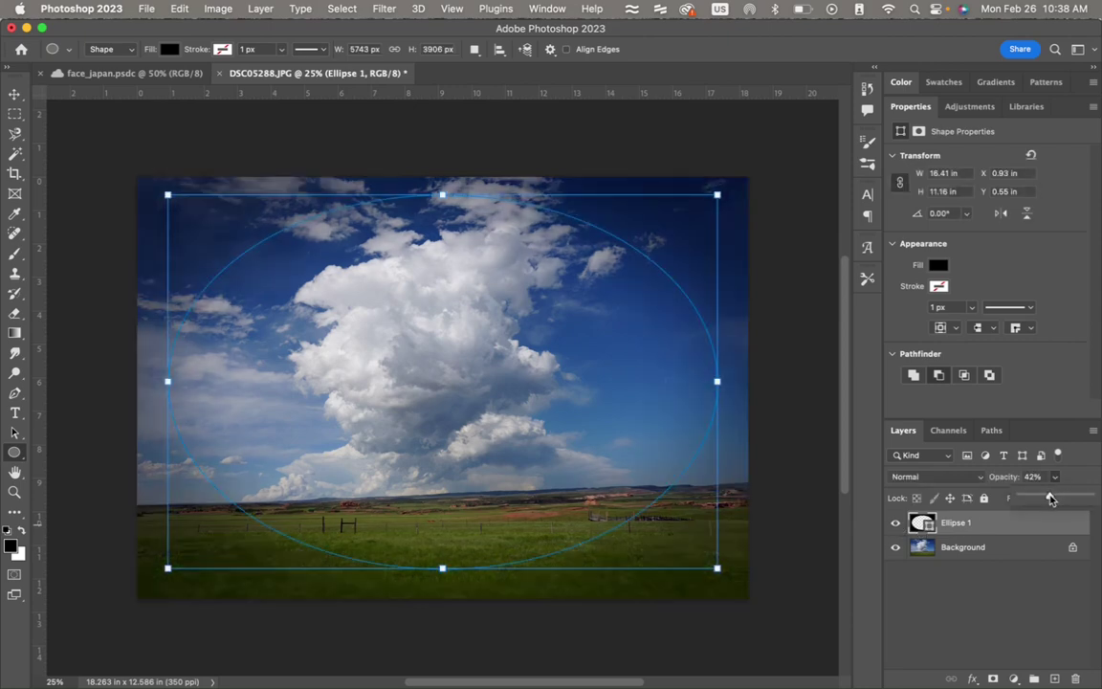
Raise Ellipse 1's opacity, then bring it back down to 16%
{"action": "left_click_drag", "start_coordinate": [1054, 476], "coordinate": [1073, 500]}
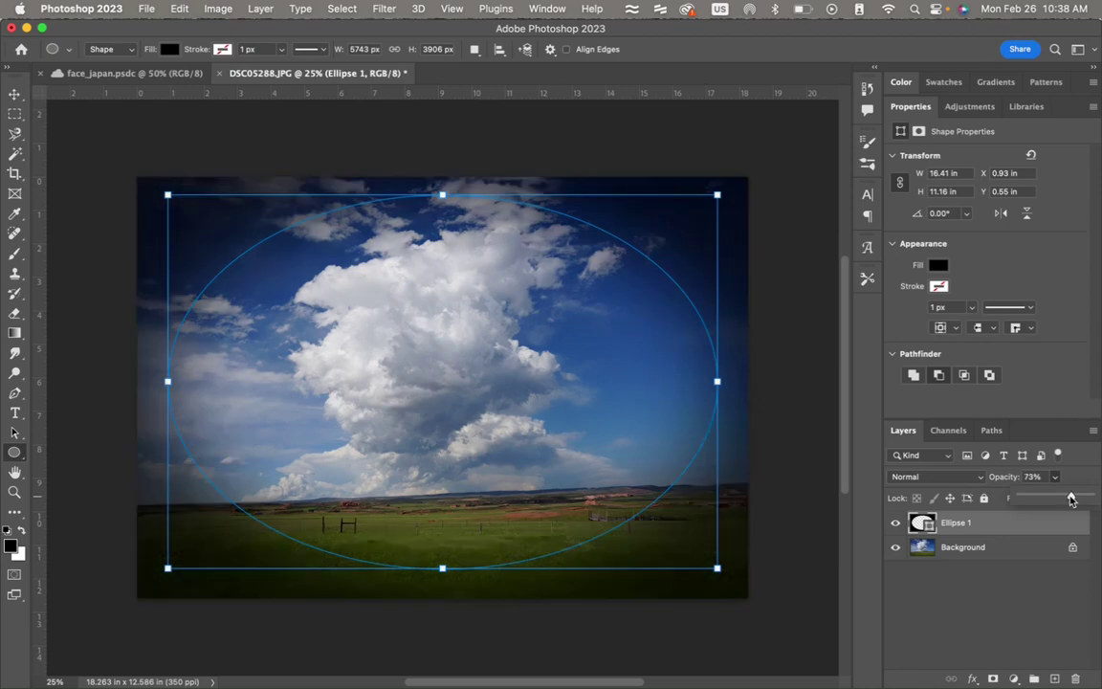
{"action": "left_click", "coordinate": [946, 548]}
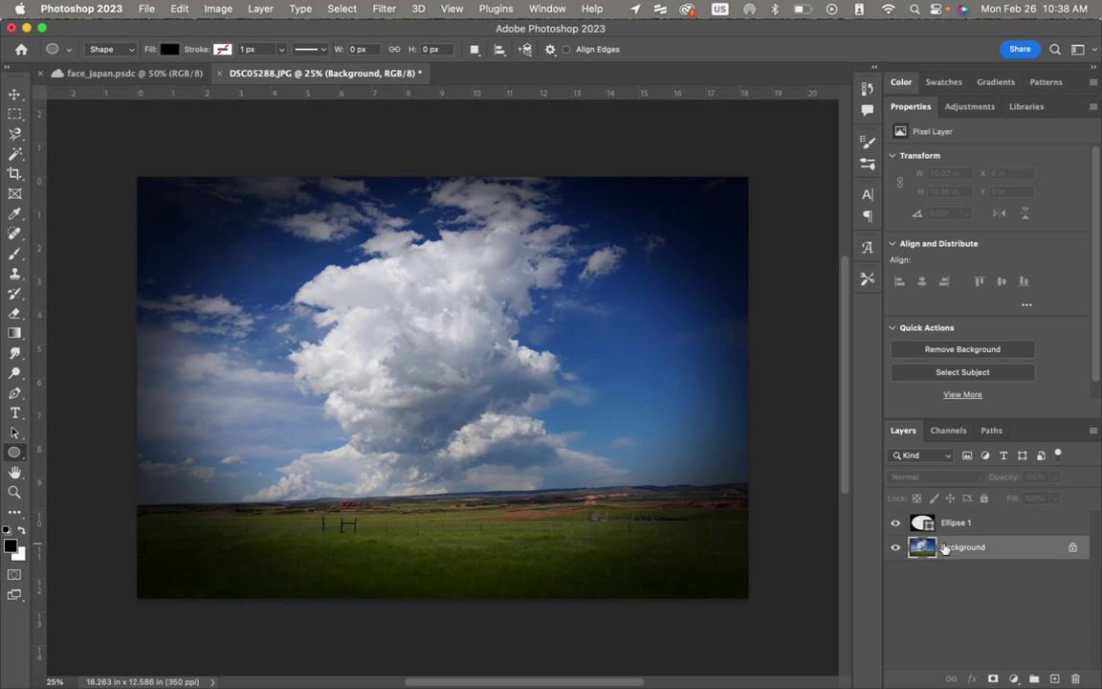
{"action": "left_click", "coordinate": [947, 522]}
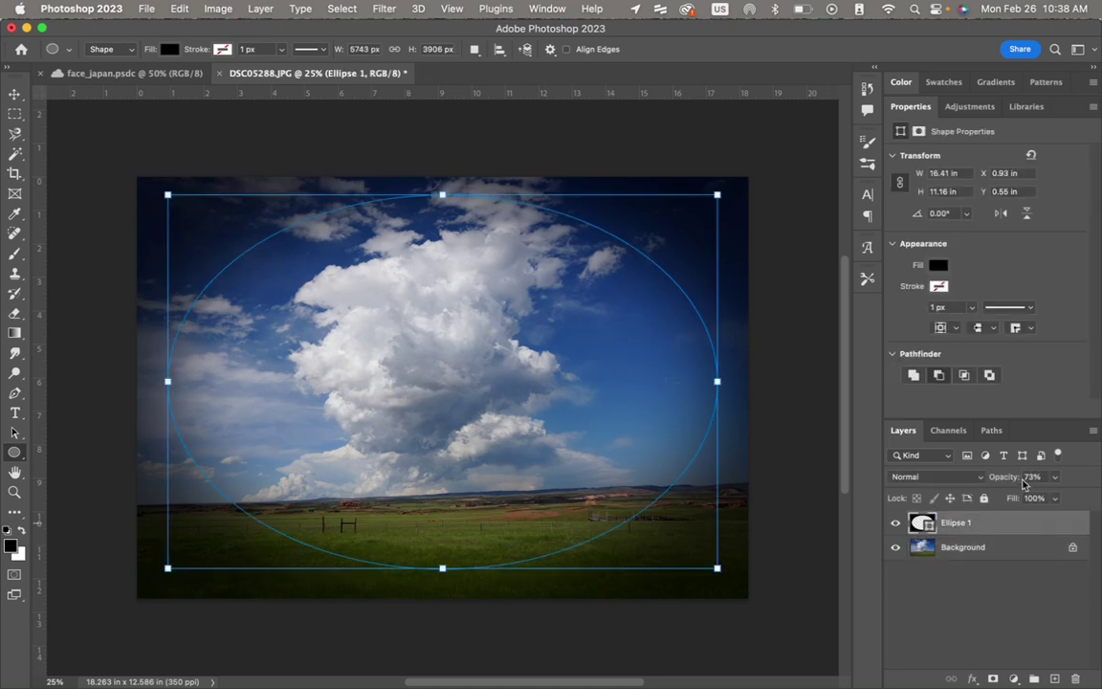
{"action": "left_click", "coordinate": [1054, 477]}
{"action": "left_click_drag", "start_coordinate": [1056, 496], "coordinate": [1013, 500]}
Toggle the 16% vignette on and off to compare before and after
{"action": "left_click", "coordinate": [990, 555]}
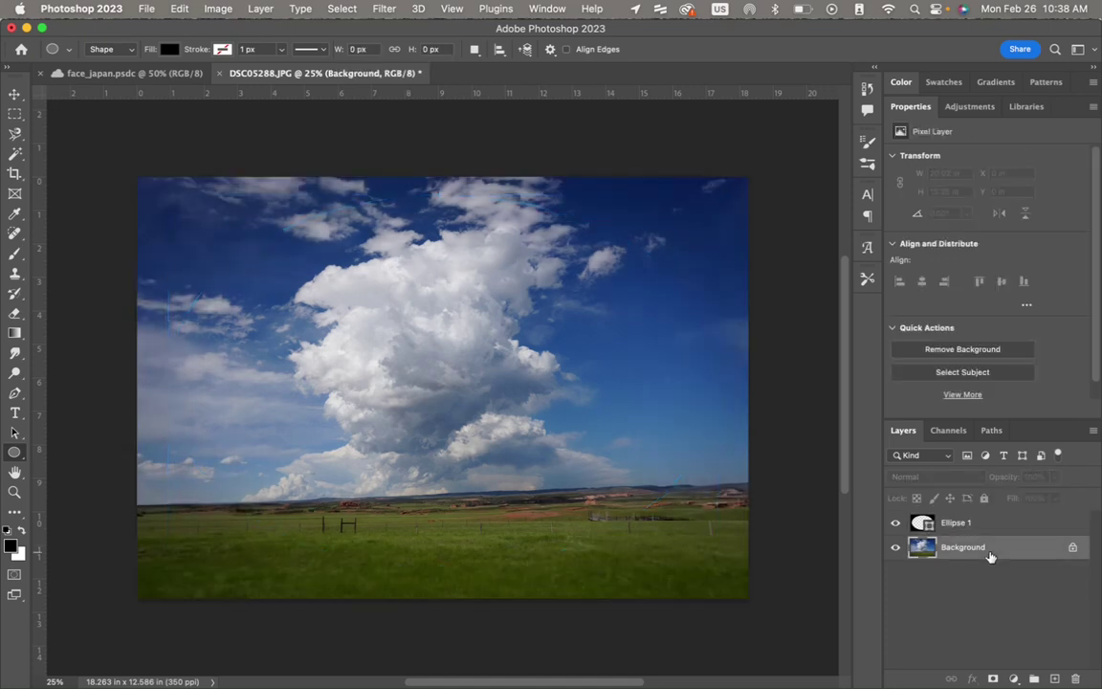
{"action": "left_click", "coordinate": [896, 524]}
{"action": "left_click", "coordinate": [895, 524]}
{"action": "left_click", "coordinate": [895, 523]}
{"action": "left_click", "coordinate": [896, 524]}
{"action": "left_click", "coordinate": [895, 524]}
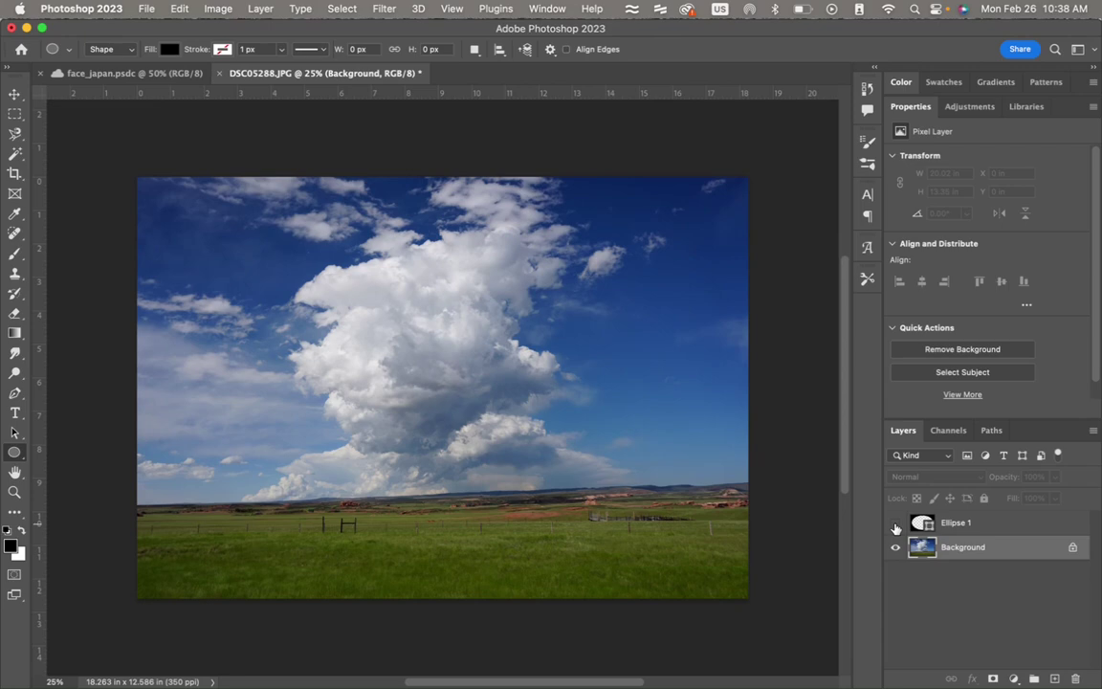
{"action": "left_click", "coordinate": [896, 524]}
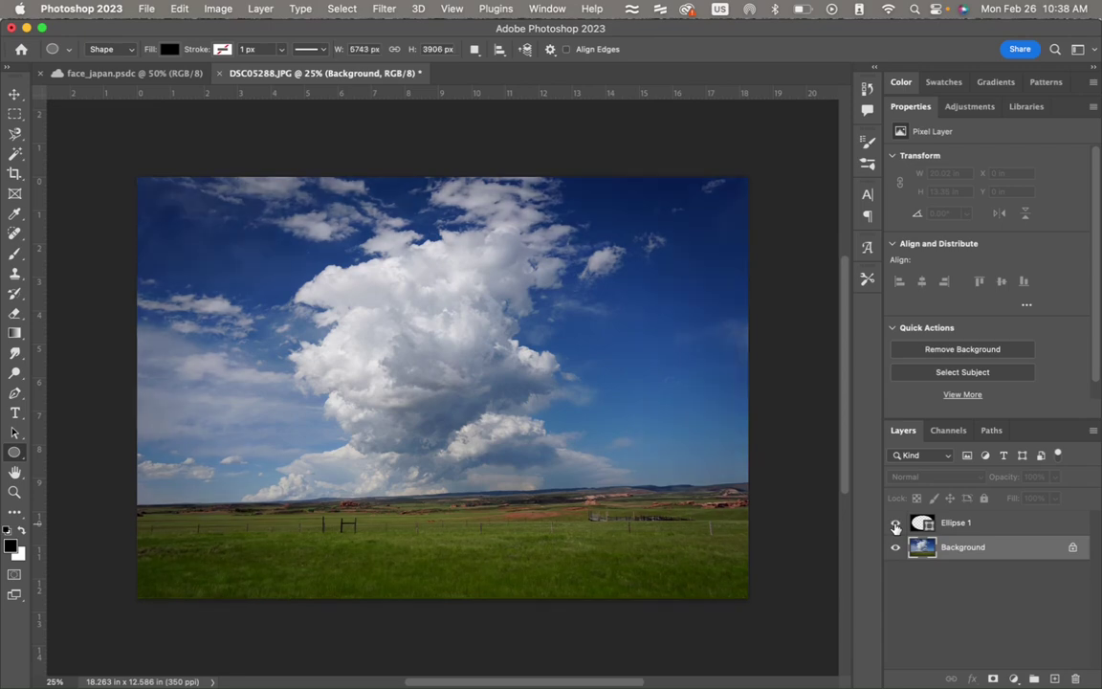
{"action": "left_click", "coordinate": [895, 524]}
{"action": "left_click", "coordinate": [933, 523]}
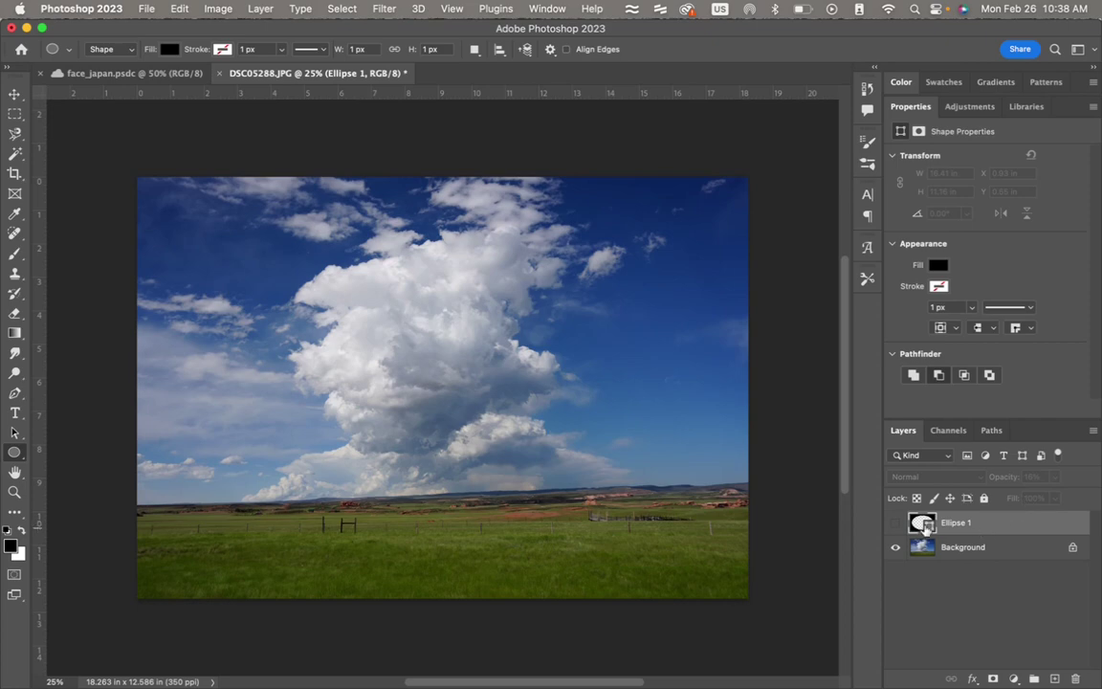
{"action": "left_click", "coordinate": [896, 523]}
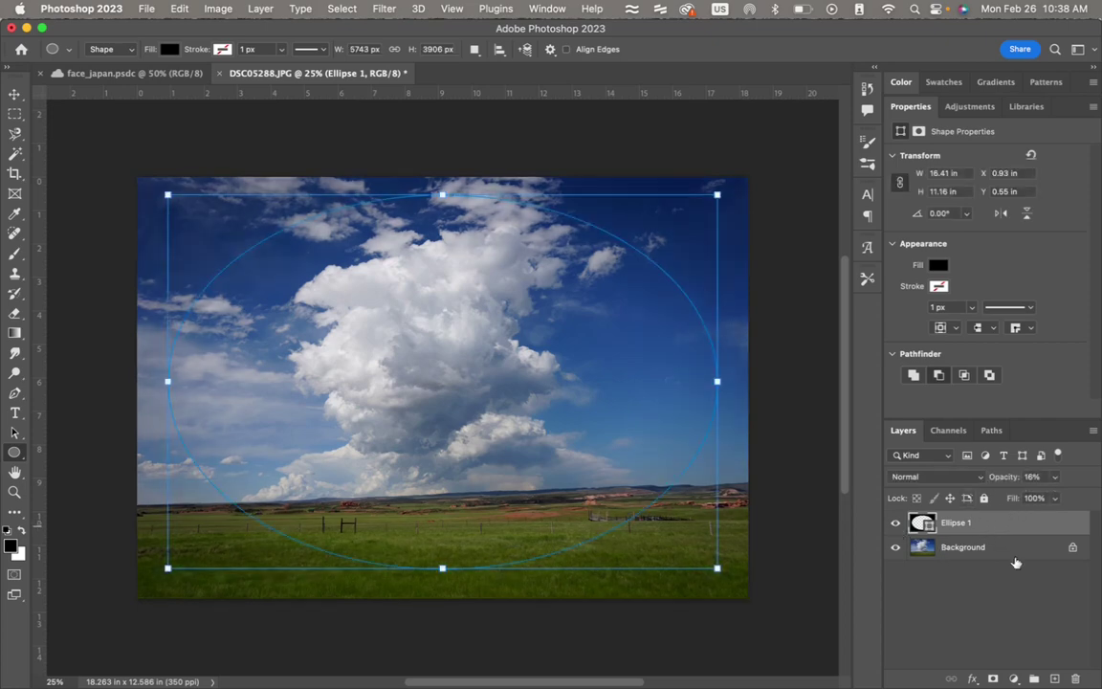
{"action": "left_click", "coordinate": [974, 572]}
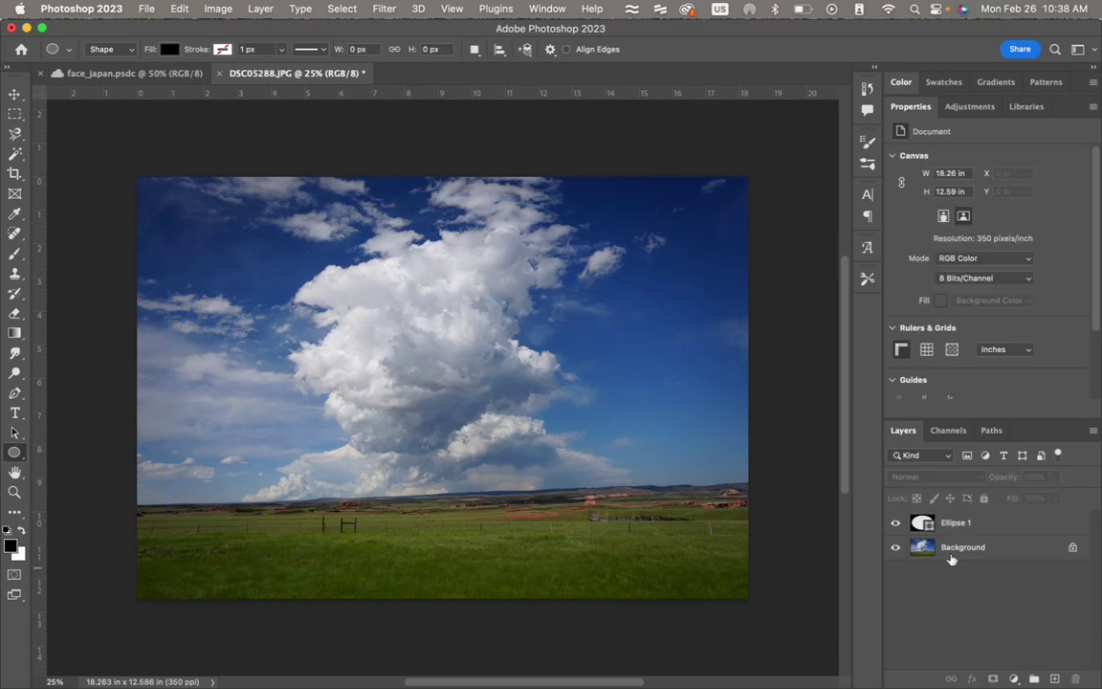
{"action": "left_click", "coordinate": [896, 523]}
{"action": "left_click", "coordinate": [897, 523]}
Save the document in Documents as the cloud document vinetterwyDSC05288
{"action": "left_click", "coordinate": [147, 9]}
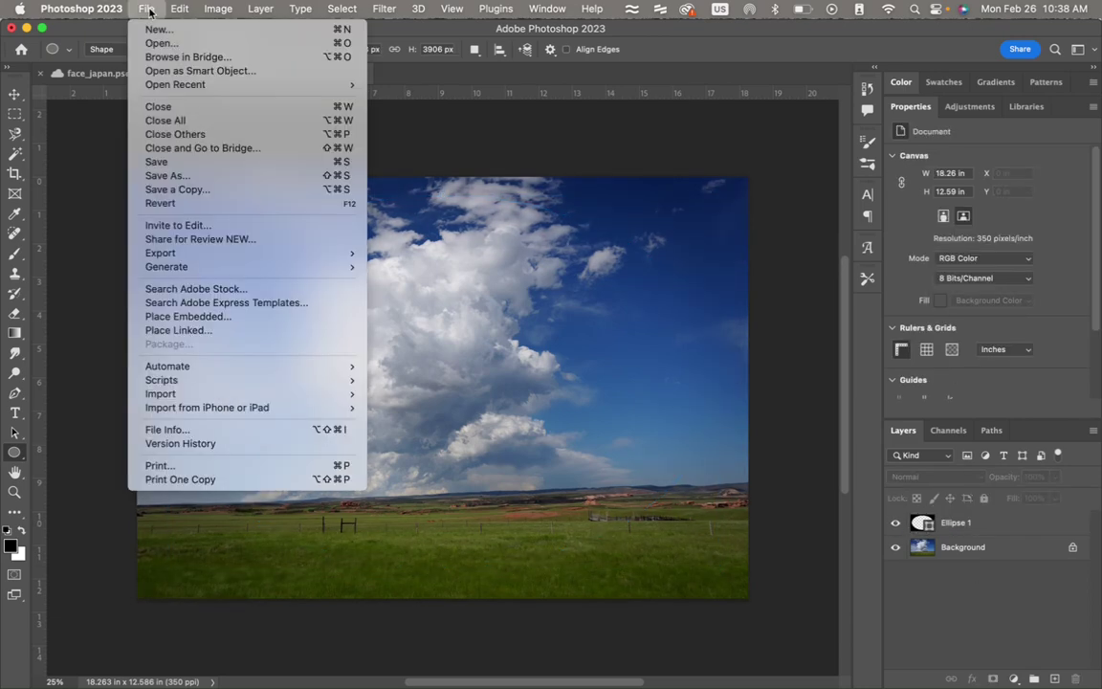
{"action": "left_click", "coordinate": [179, 177]}
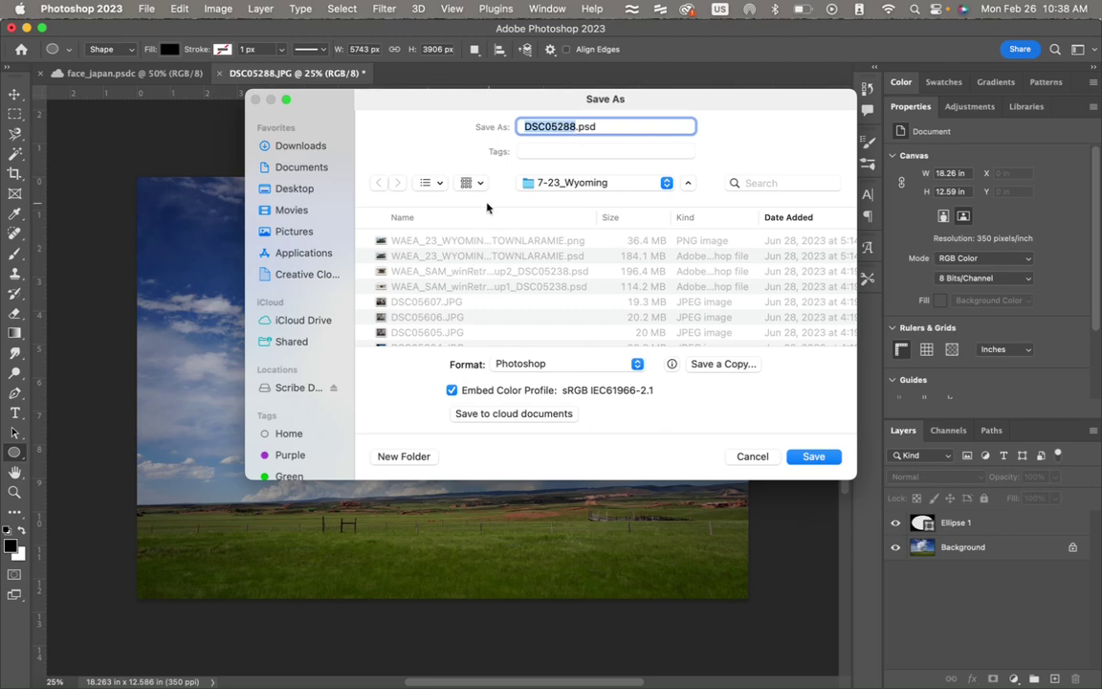
{"action": "left_click", "coordinate": [296, 190]}
{"action": "left_click", "coordinate": [272, 165]}
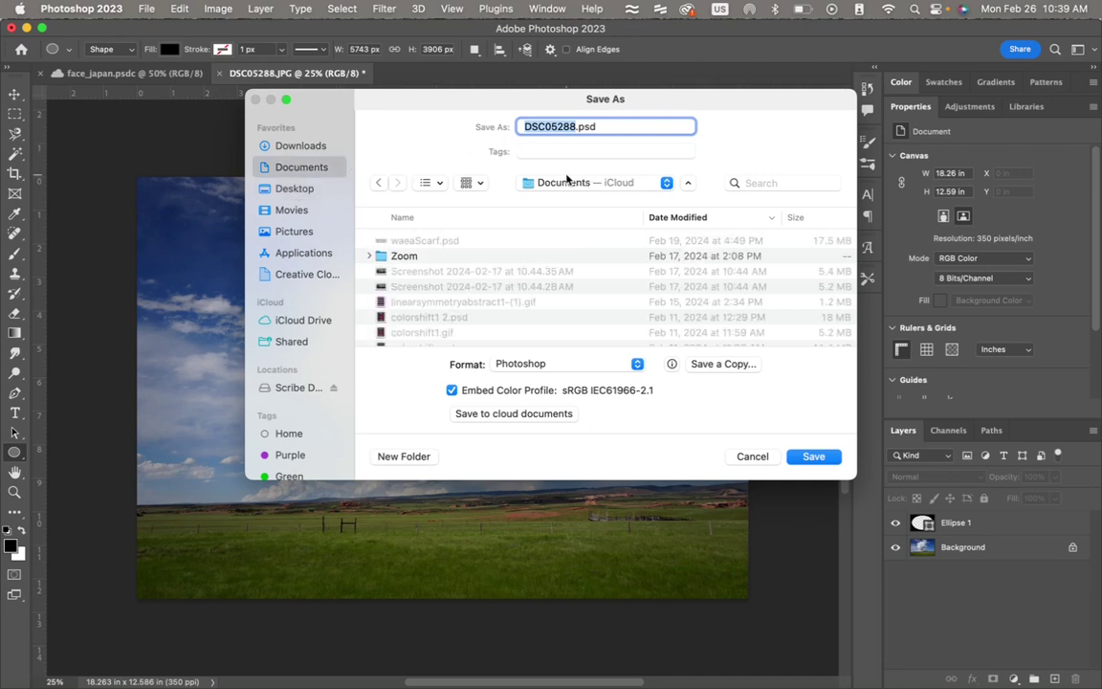
{"action": "key", "text": "Left"}
{"action": "type", "text": "vinetter"}
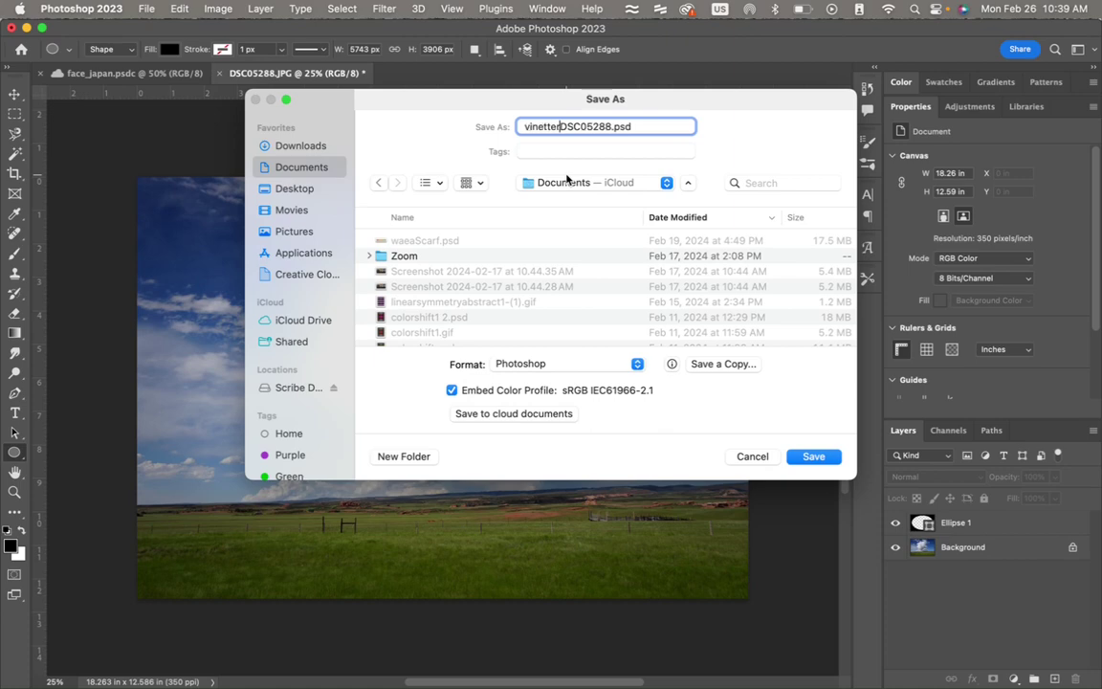
{"action": "type", "text": "wy"}
{"action": "left_click", "coordinate": [513, 417]}
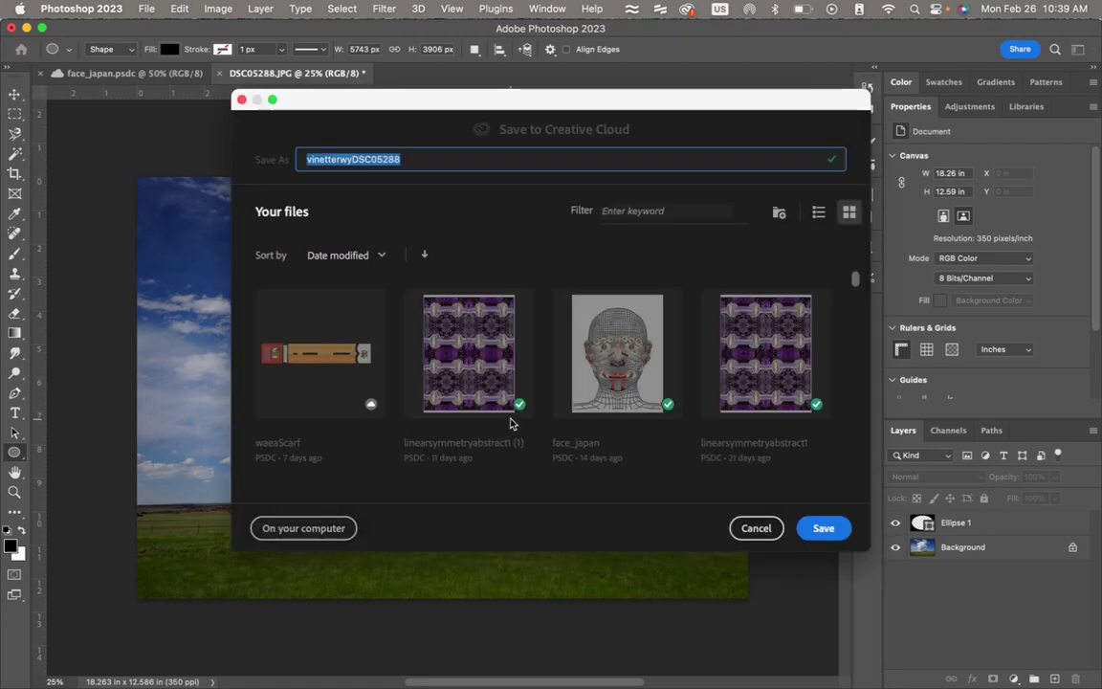
{"action": "left_click", "coordinate": [824, 529]}
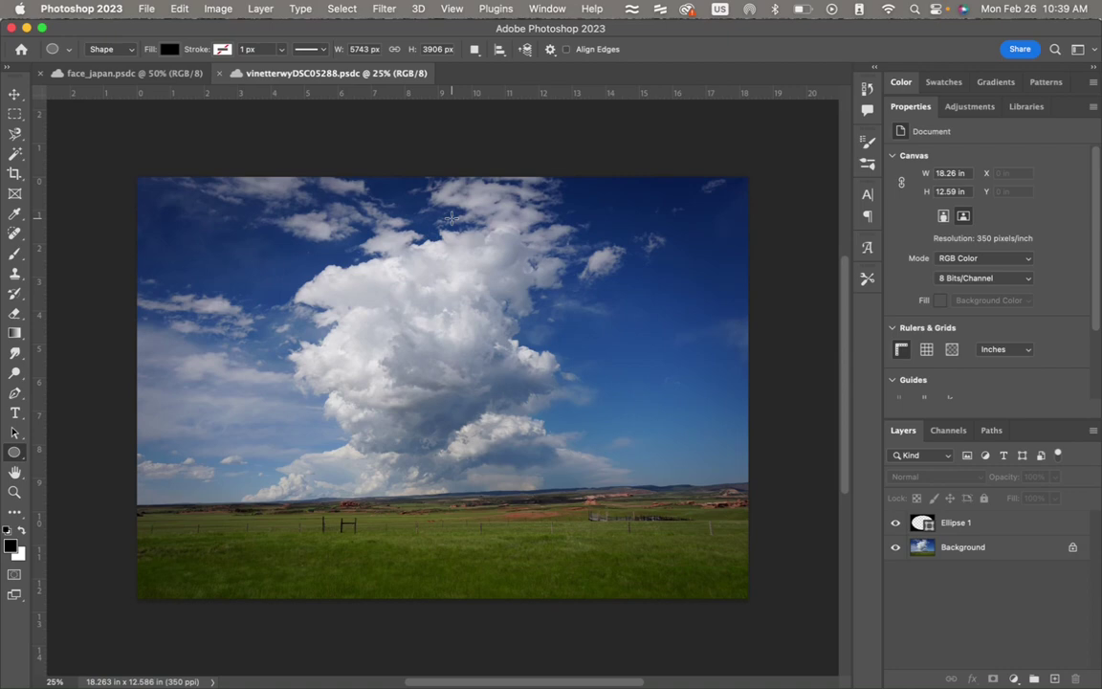
Quick Export the image as vinetterwyDSC05288.png in Documents
{"action": "left_click", "coordinate": [147, 9]}
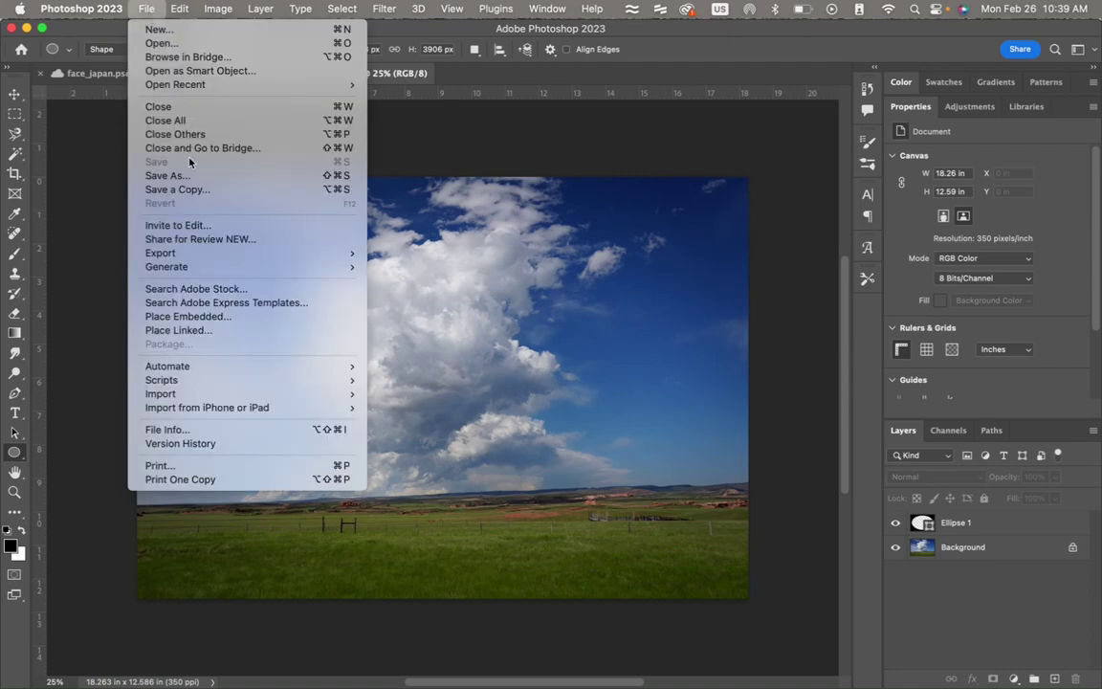
{"action": "mouse_move", "coordinate": [196, 255]}
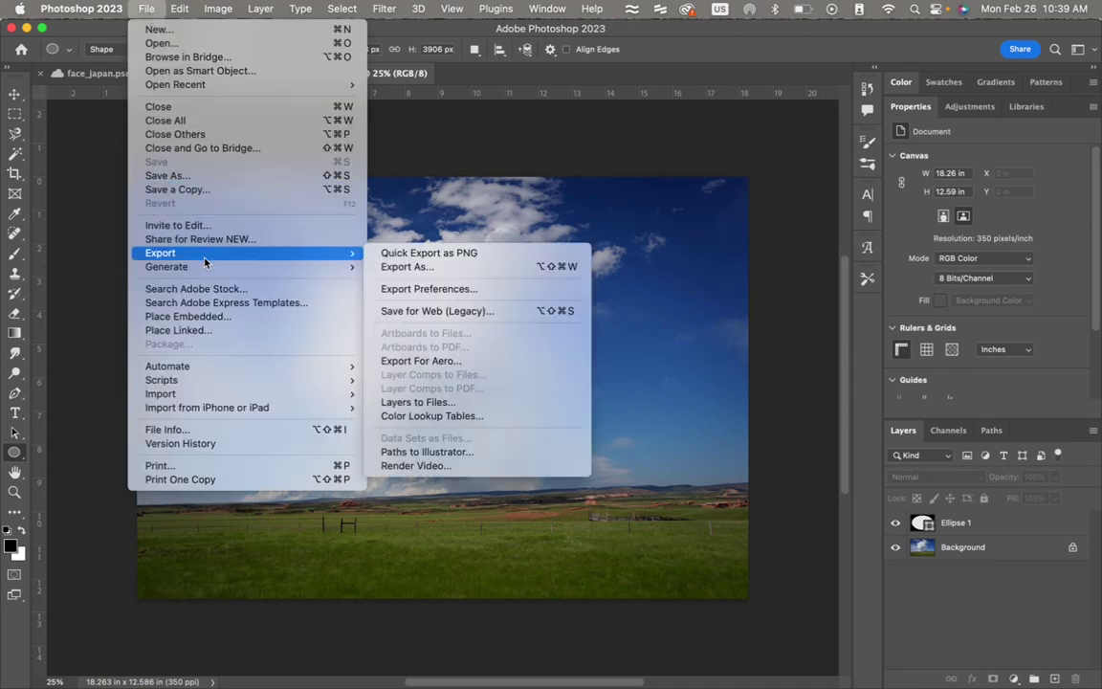
{"action": "left_click", "coordinate": [426, 254]}
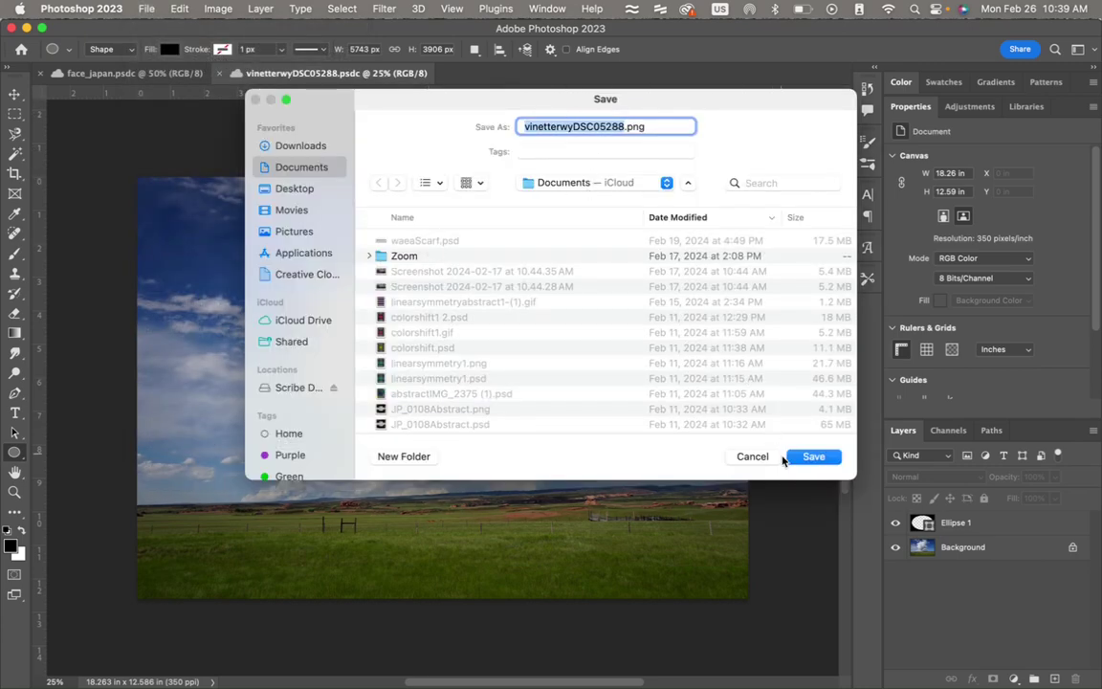
{"action": "left_click", "coordinate": [814, 456]}
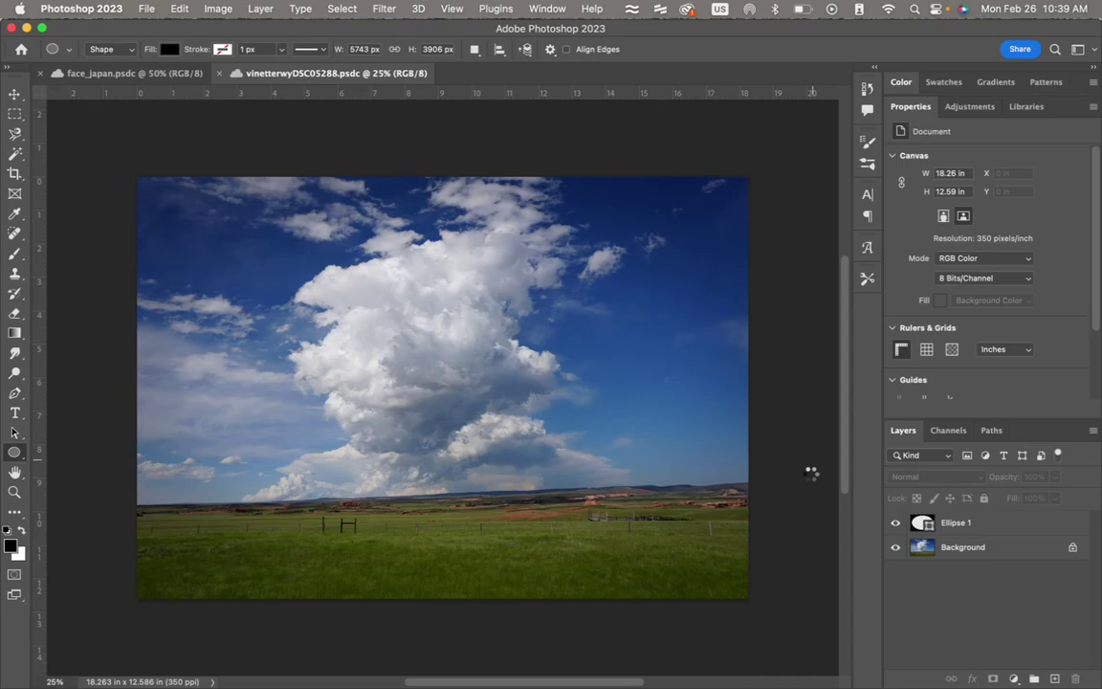
Switch to the Google Classroom window in Chrome
{"action": "key", "text": "ctrl+Up"}
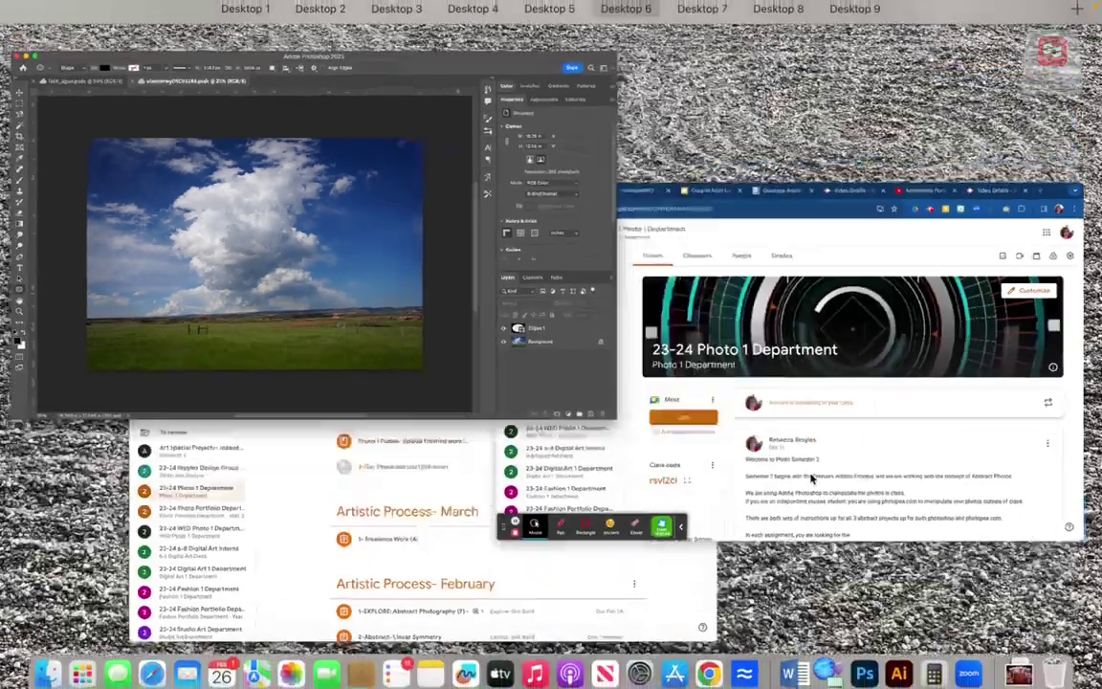
{"action": "left_click", "coordinate": [813, 307]}
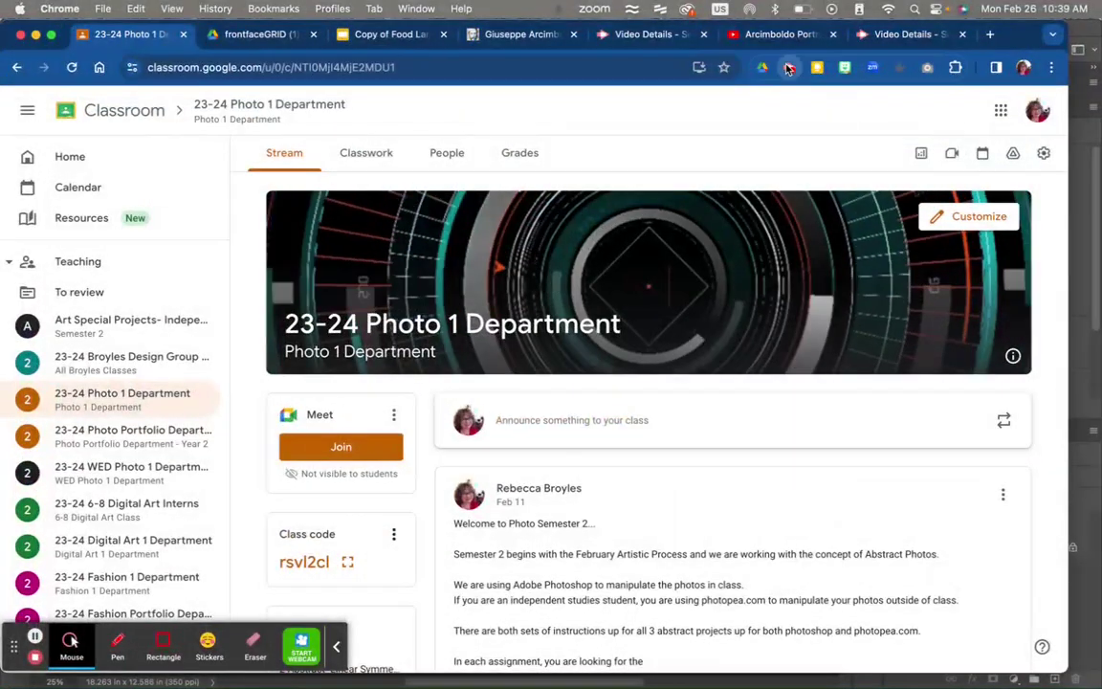
{"action": "left_click", "coordinate": [790, 67]}
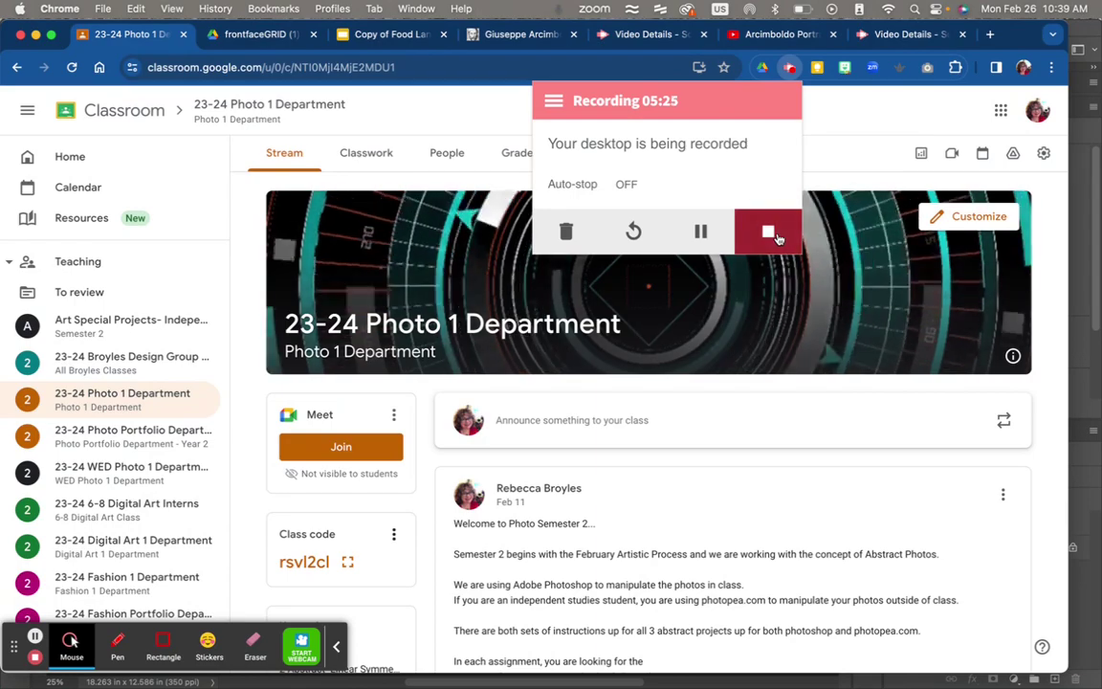